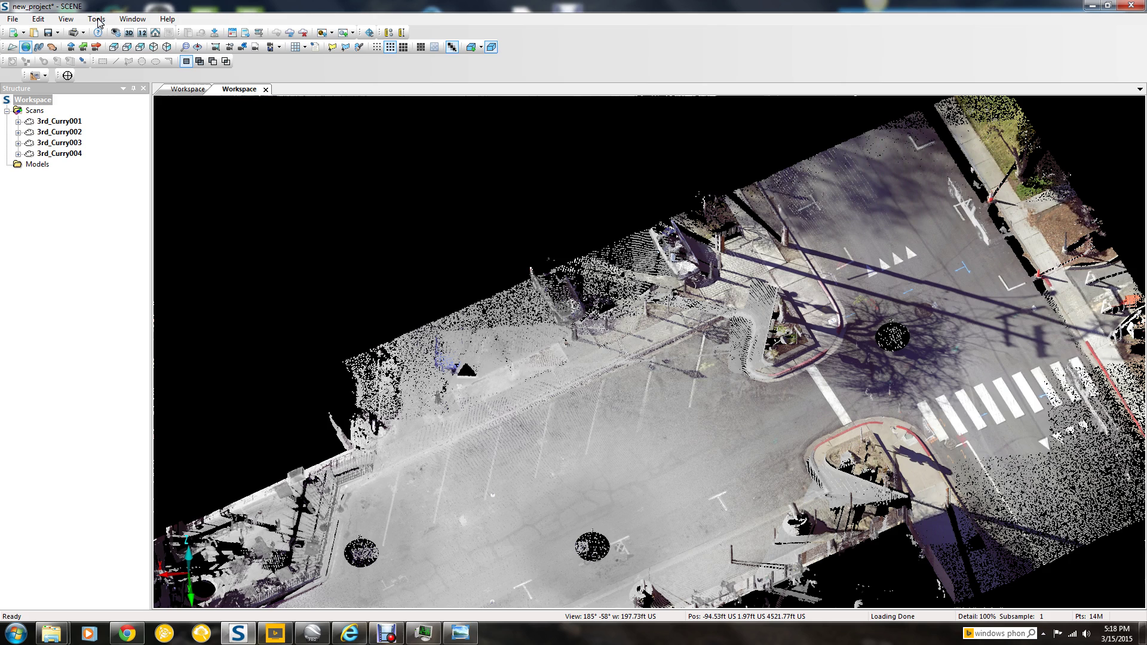
Step: Open Tools > Apps and scroll the list to confirm Surveyor 1.0.0.60 is active
click(98, 20)
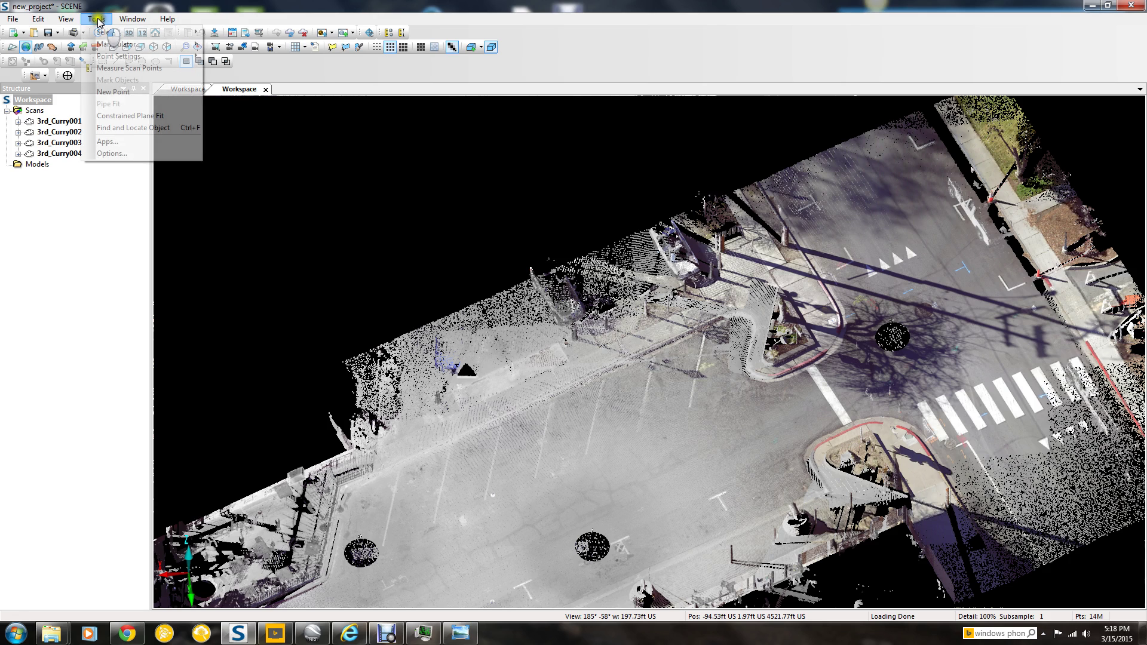
click(107, 141)
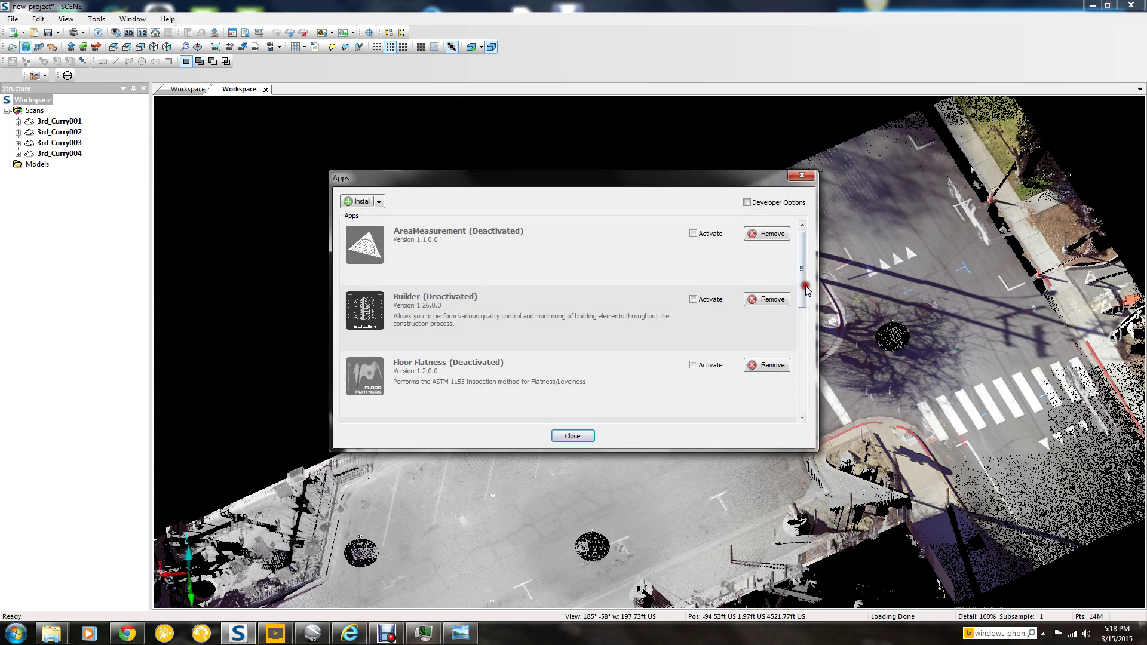
drag(801, 278, 801, 363)
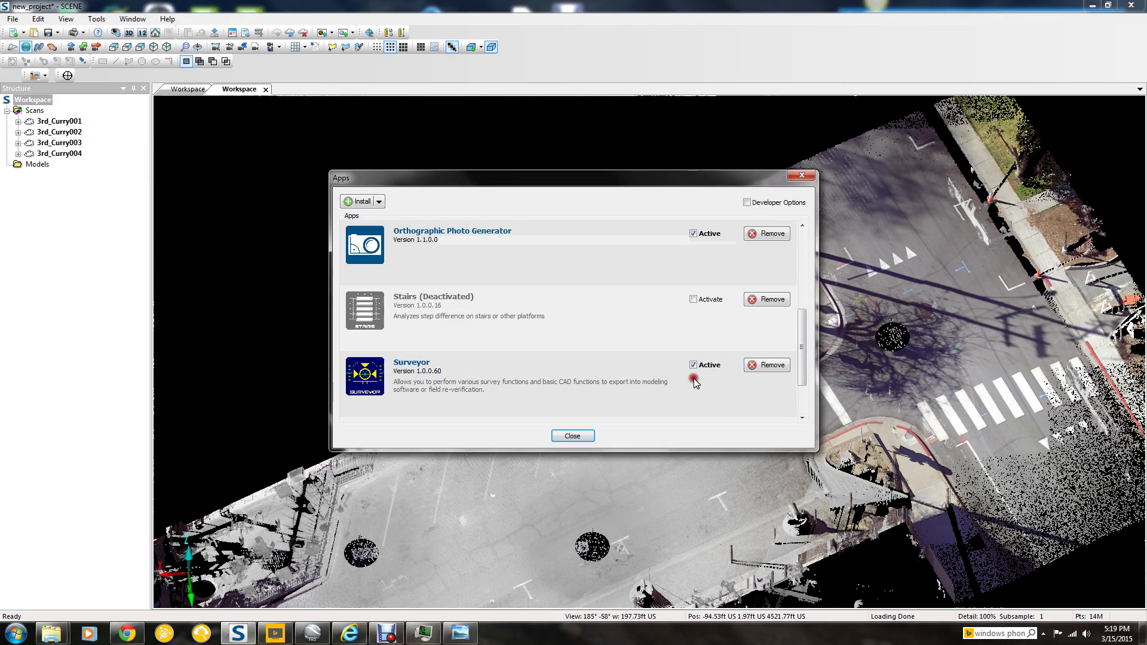
Step: Close the Apps dialog and use the Settings button on the floating Surveyor toolbar
click(573, 437)
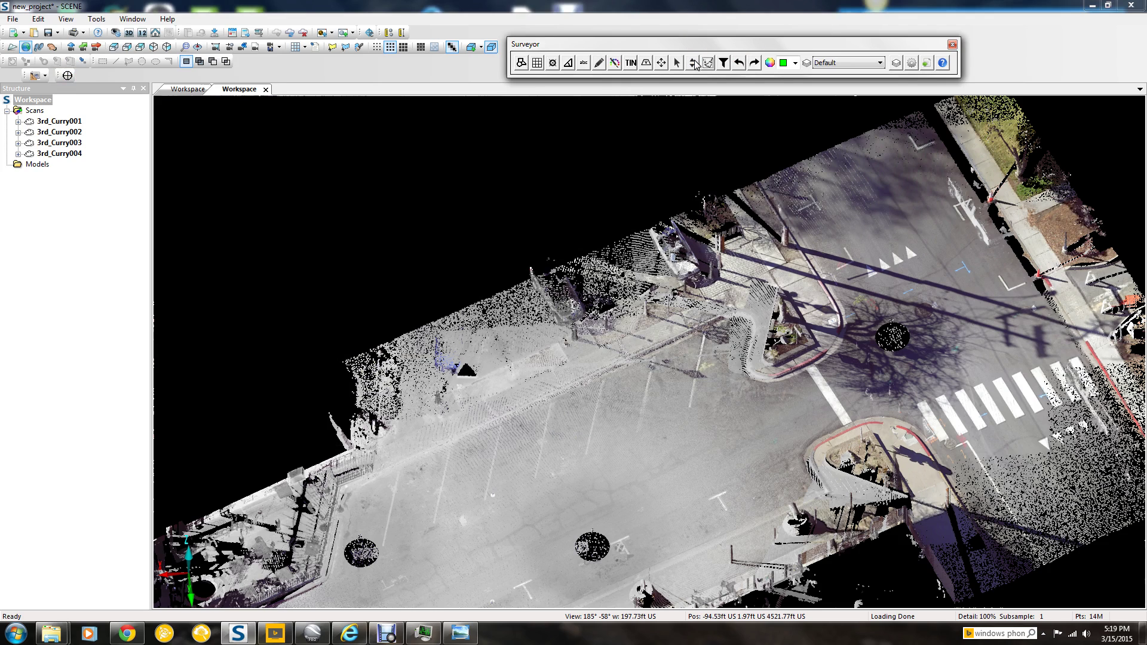
click(687, 65)
click(911, 64)
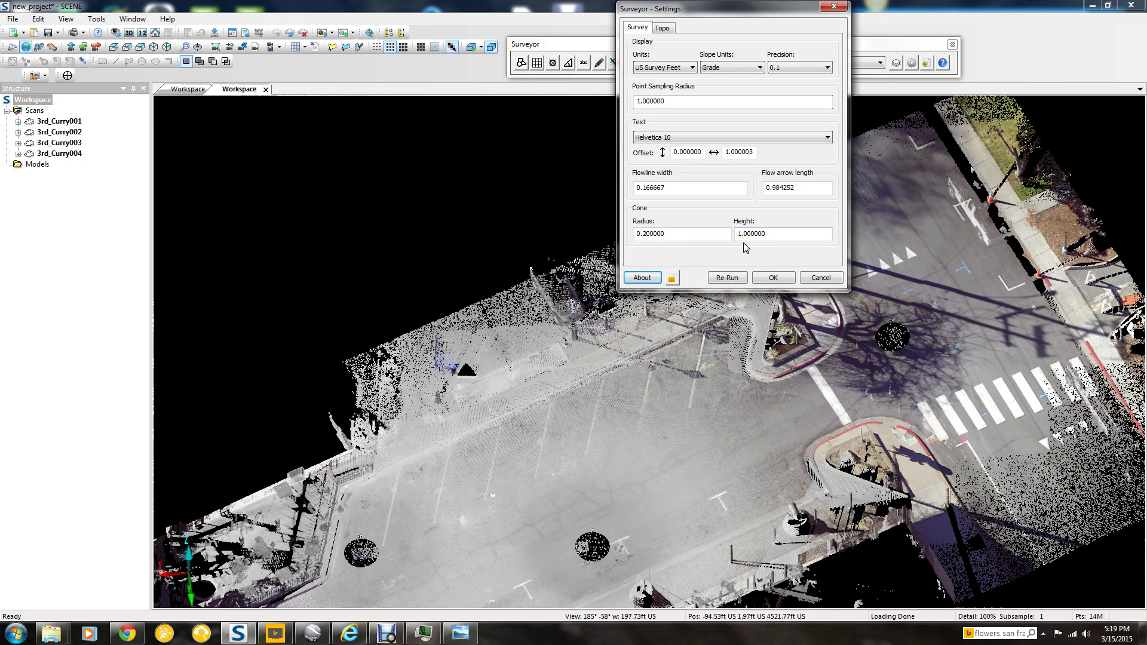
click(673, 233)
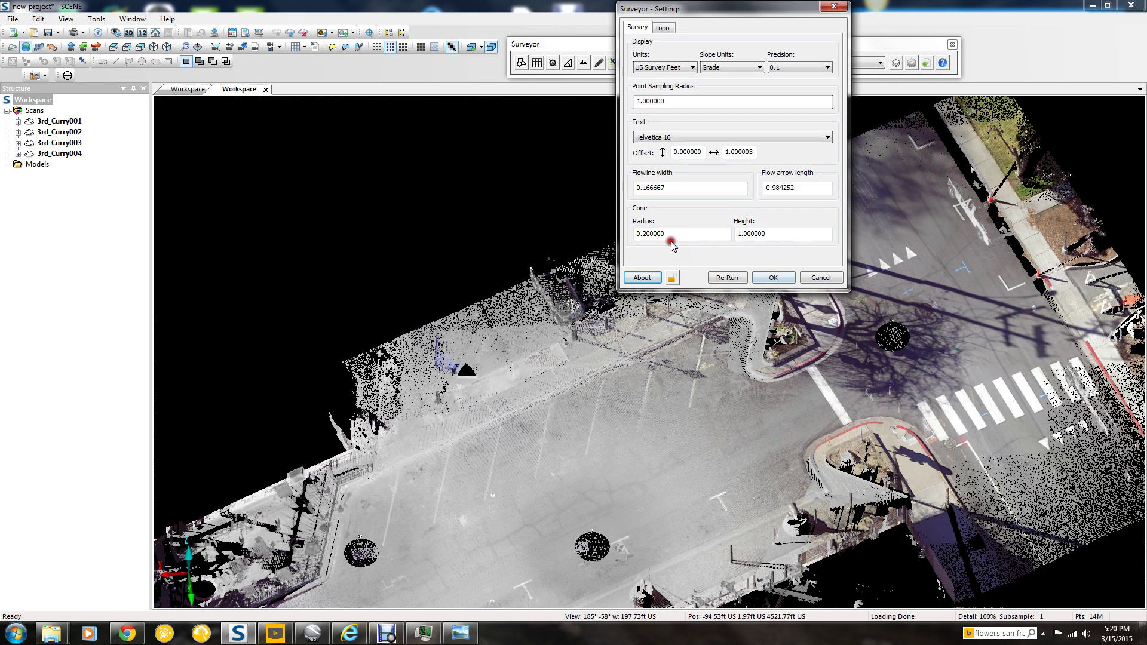
click(774, 278)
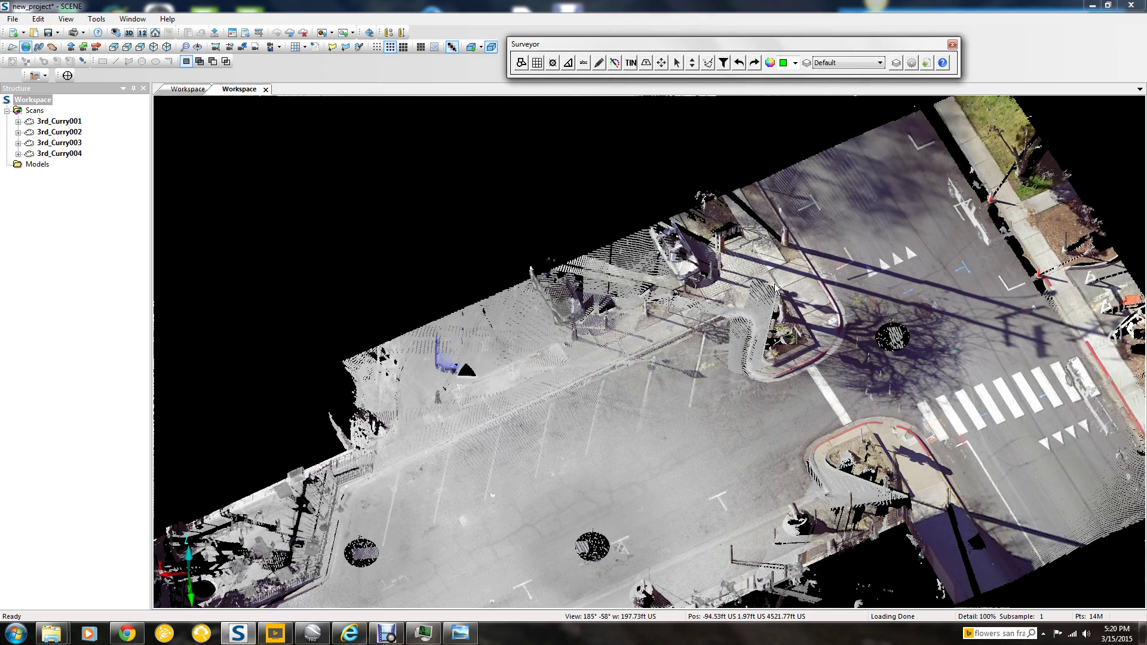
Step: Start Field to Finish labelling with descriptor TC and starting point number 5000
click(554, 63)
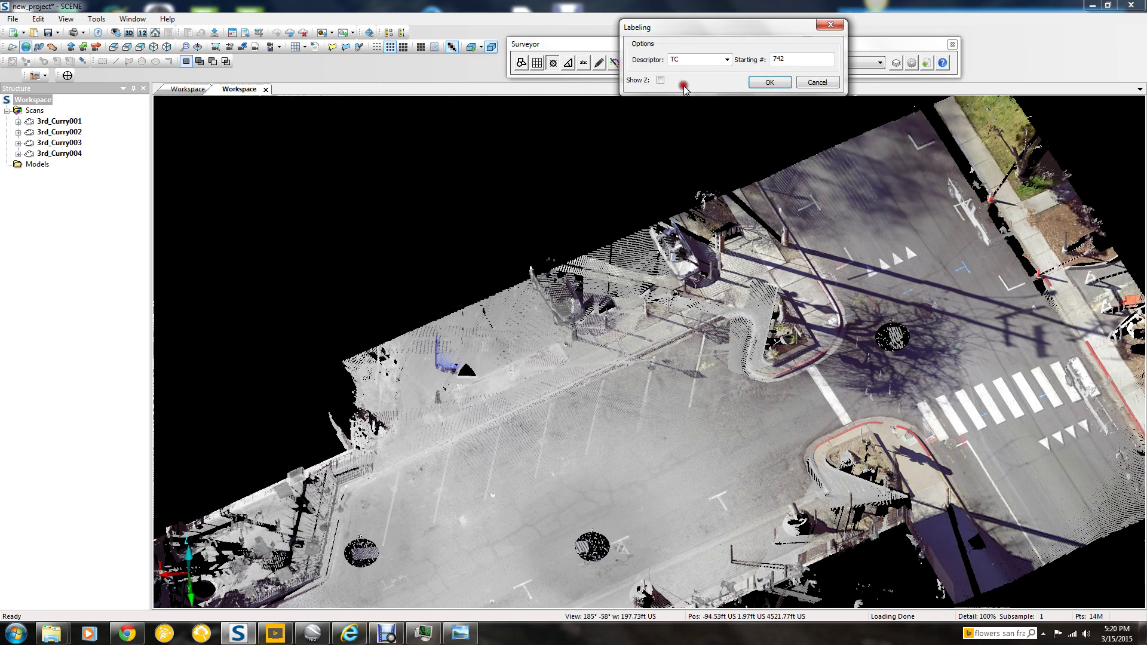
drag(694, 64, 666, 61)
click(799, 58)
drag(799, 57, 763, 57)
text(5000)
click(637, 93)
Step: Confirm TC labels from 5000, then keep Orthographic camera checked in Visibility Settings
click(768, 82)
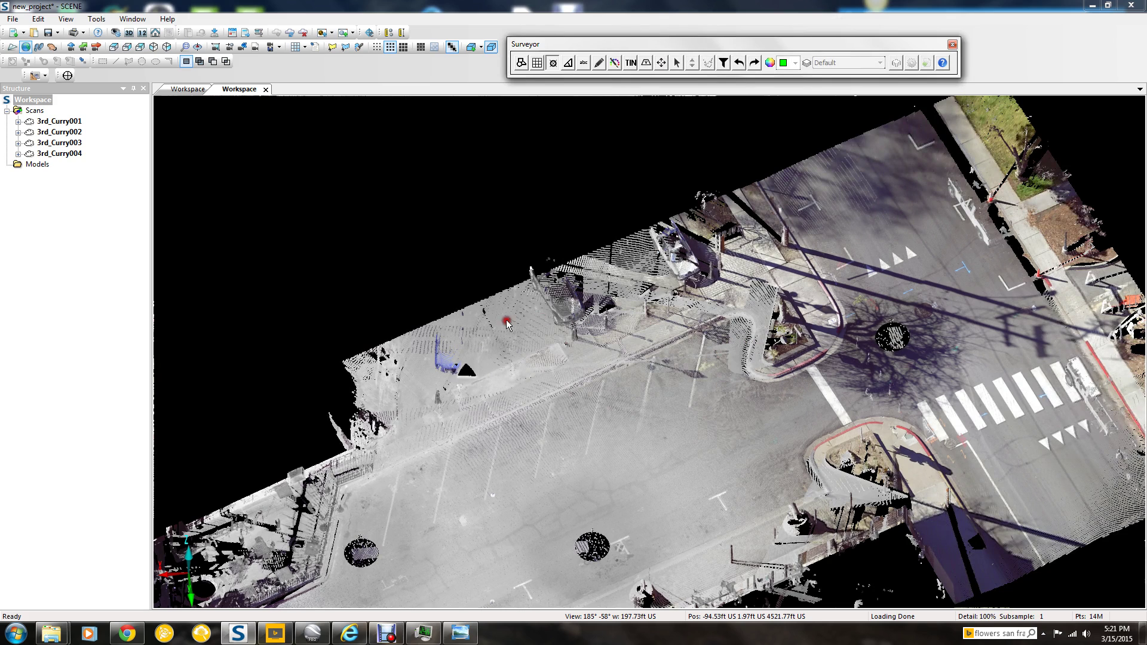
click(116, 33)
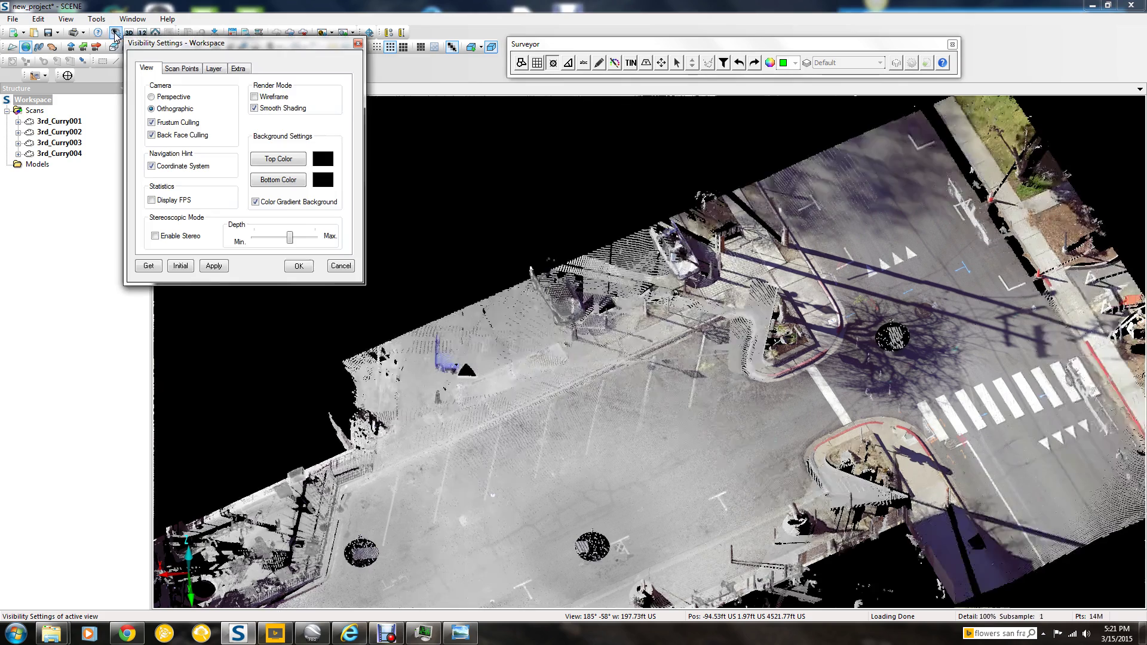
click(156, 107)
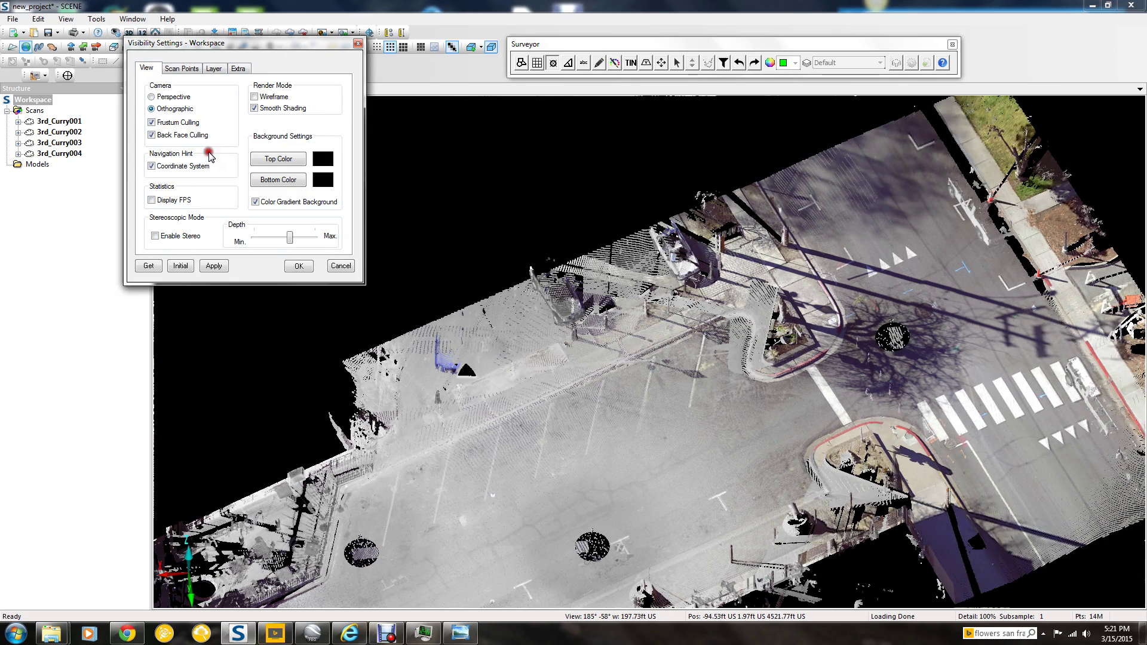
click(299, 267)
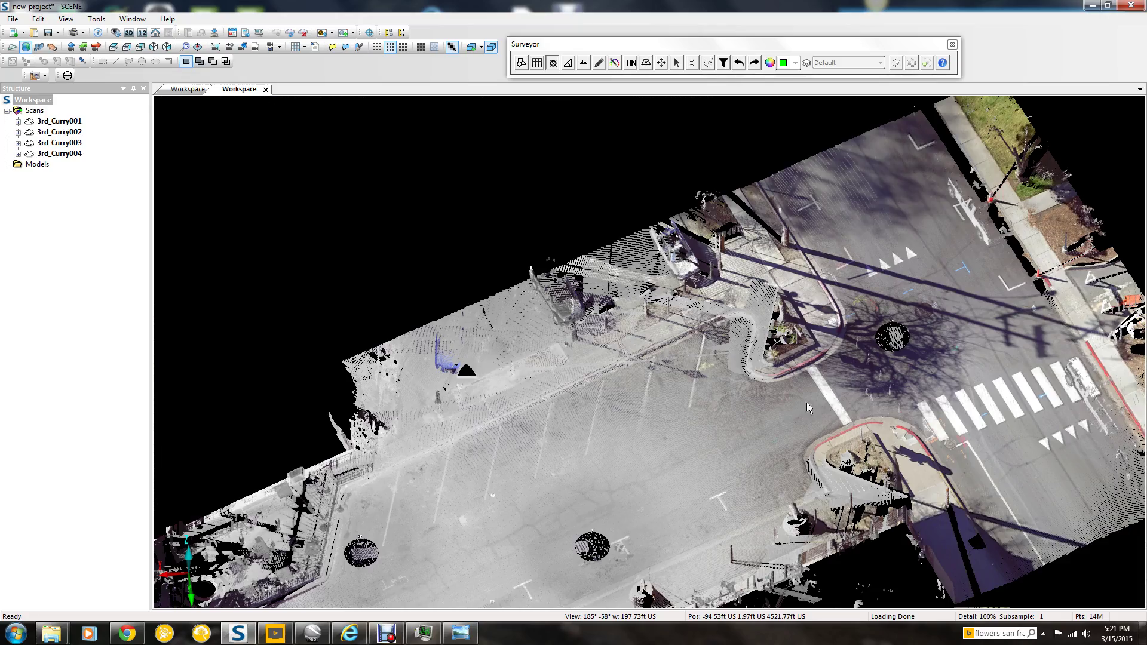
Step: Zoom and pan the 3D view onto the red-painted curb corner beside the crosswalk
scroll(804, 404, up, 5)
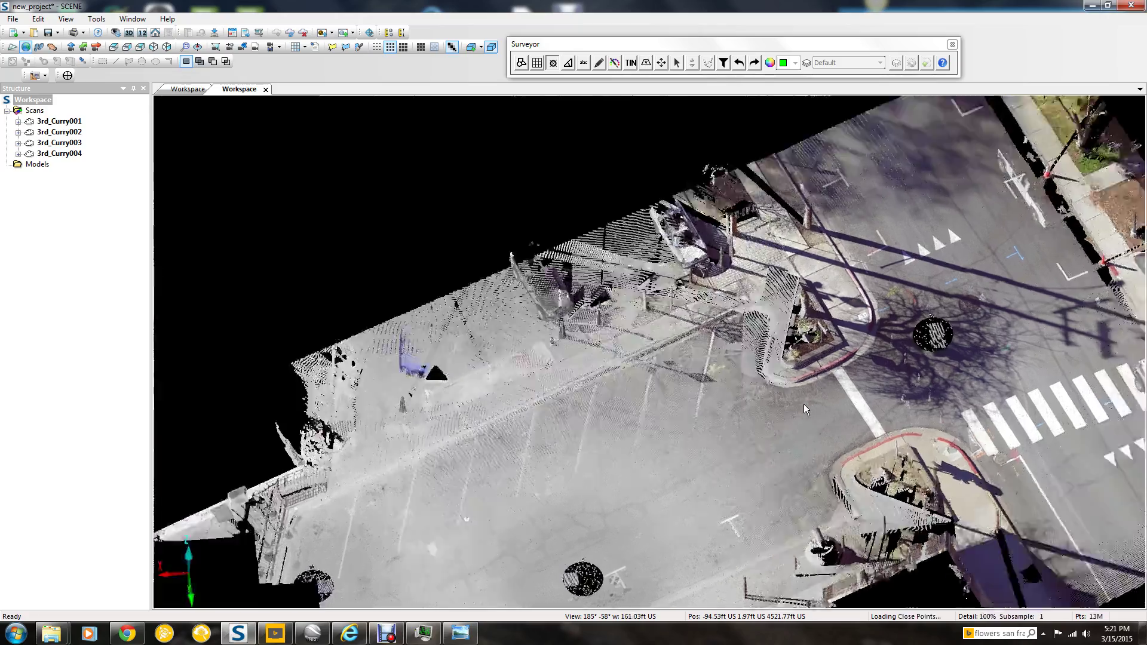
scroll(956, 407, up, 4)
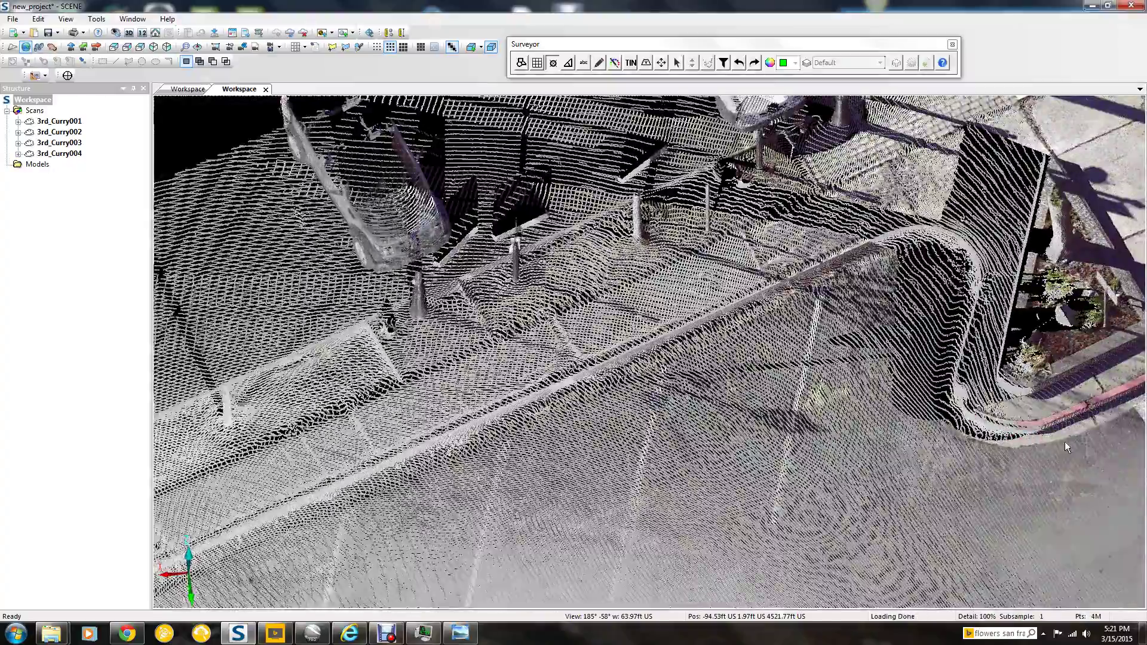
right_drag(1065, 442, 635, 467)
scroll(636, 467, up, 3)
scroll(617, 483, up, 3)
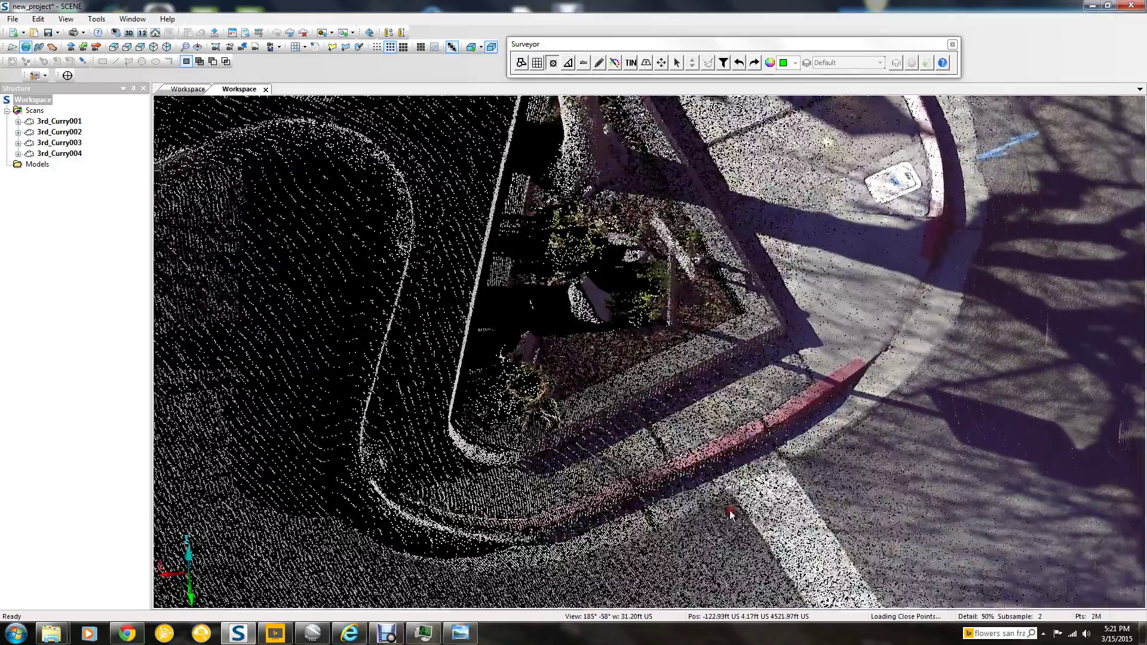
right_drag(730, 514, 763, 436)
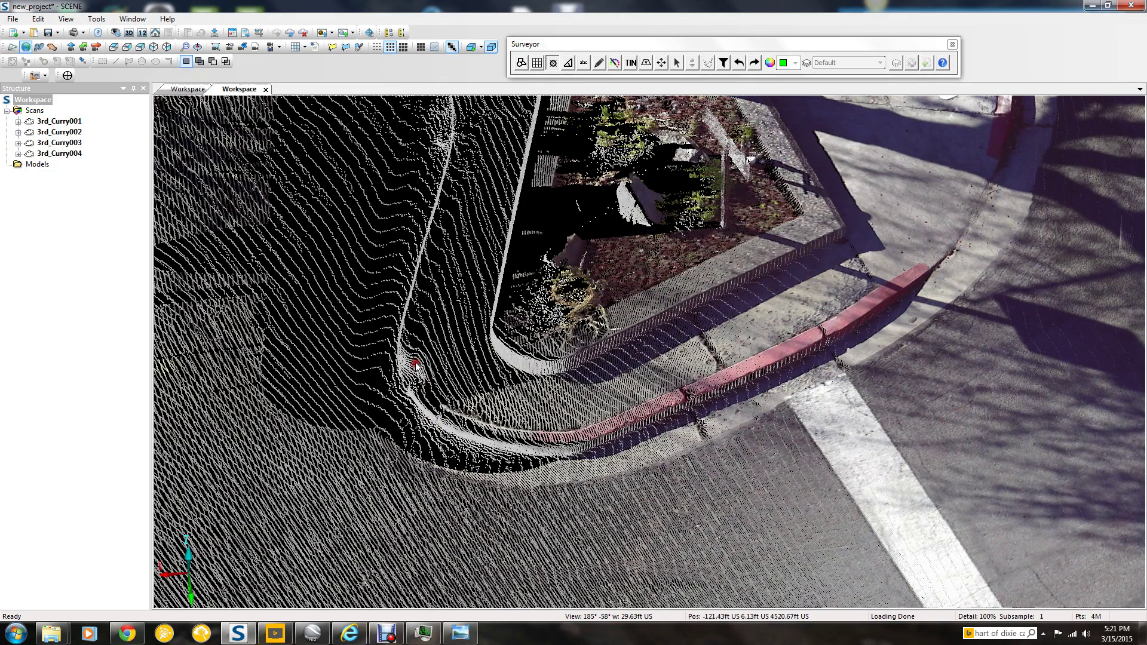
scroll(577, 449, up, 5)
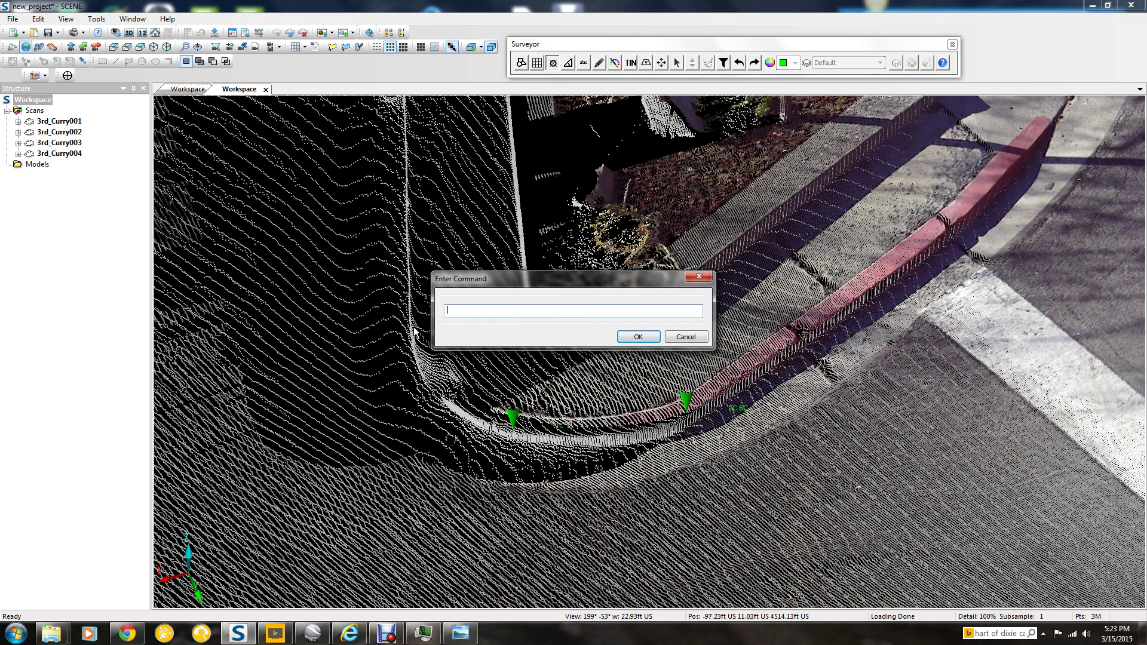
Step: Apply the EC code, then enter BC as the next point code
click(634, 336)
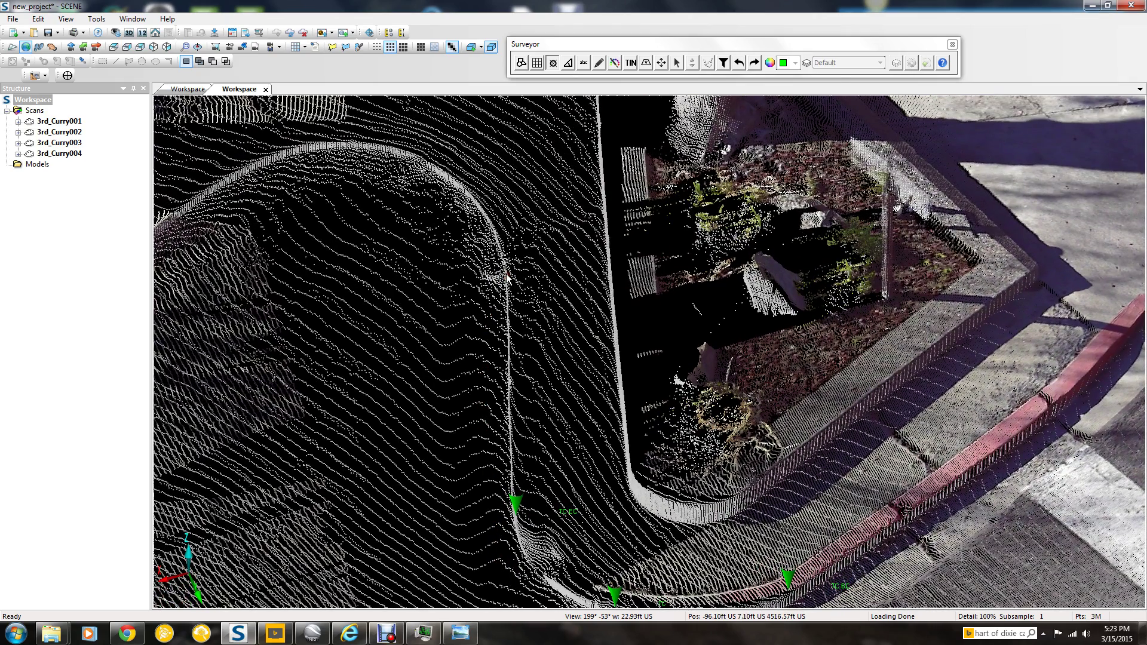
key(space)
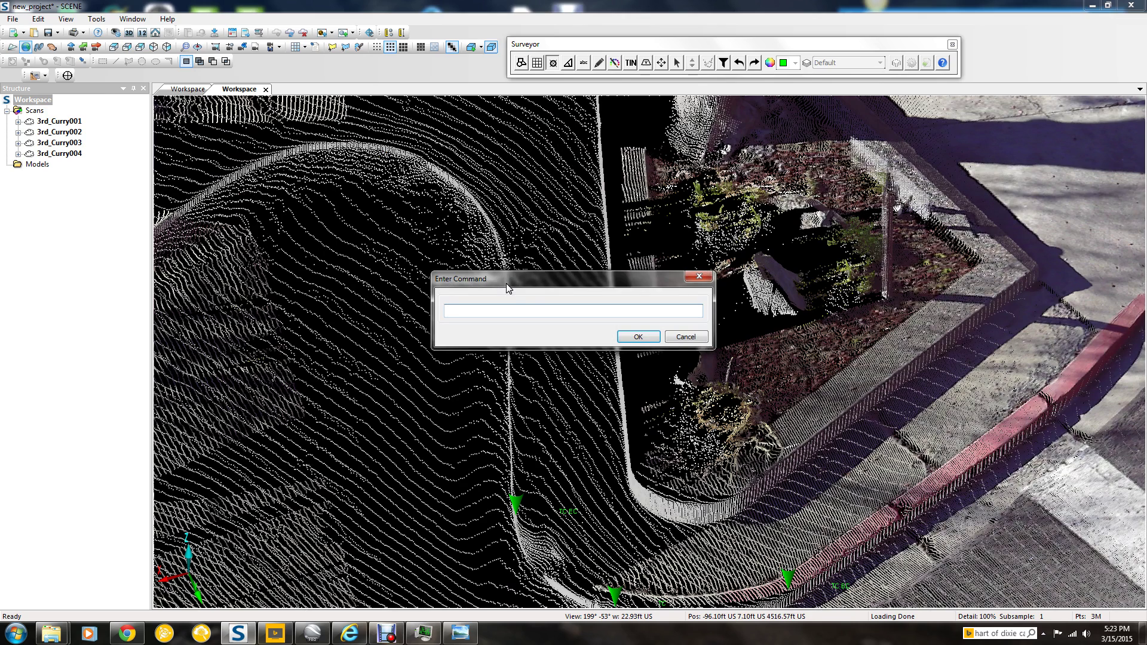
text(BC)
click(645, 338)
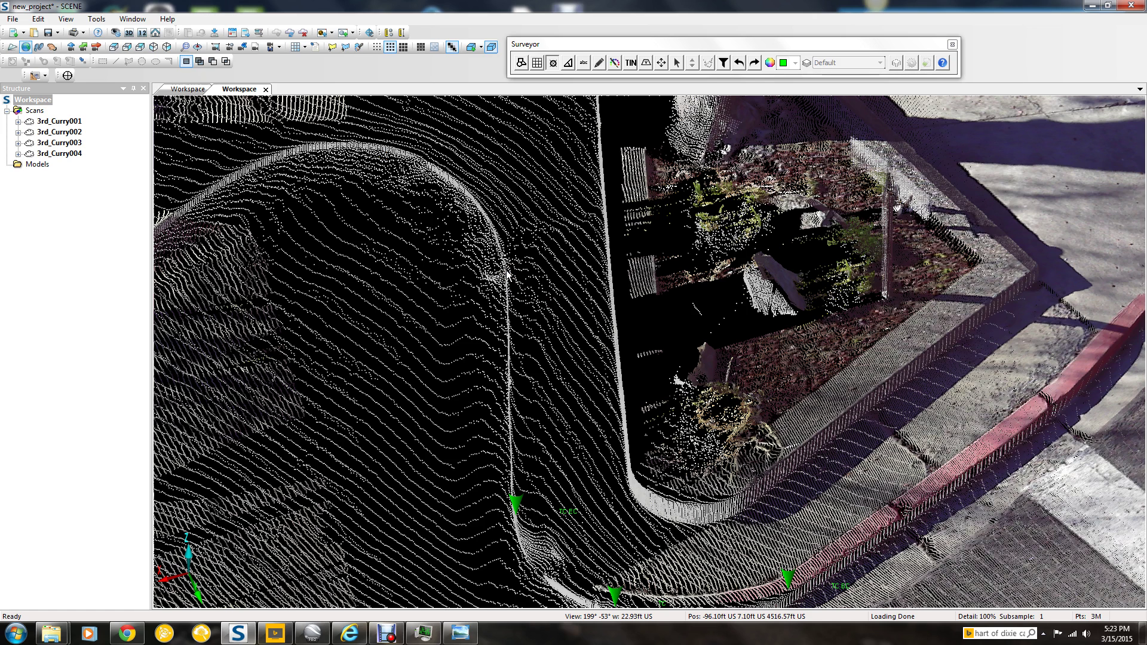
Step: Place a TC BC point at the curb edge and another TC point along the curb nose
click(506, 272)
right_drag(410, 289, 485, 418)
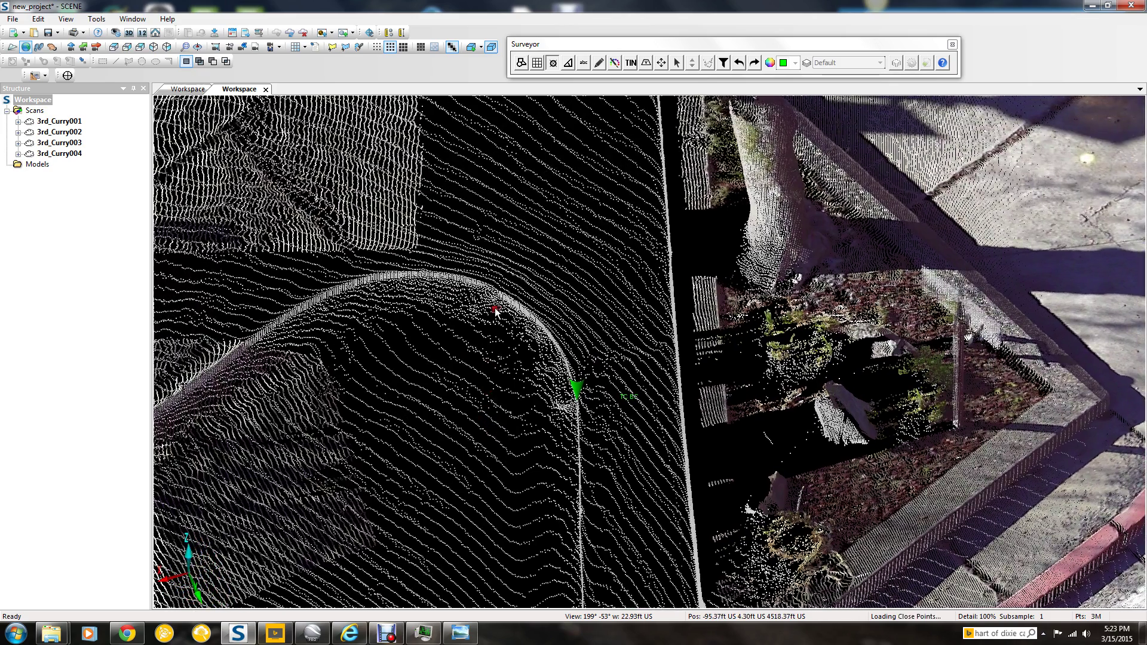
click(482, 282)
Step: Pick the next curb point and code it EC
right_drag(337, 419, 512, 394)
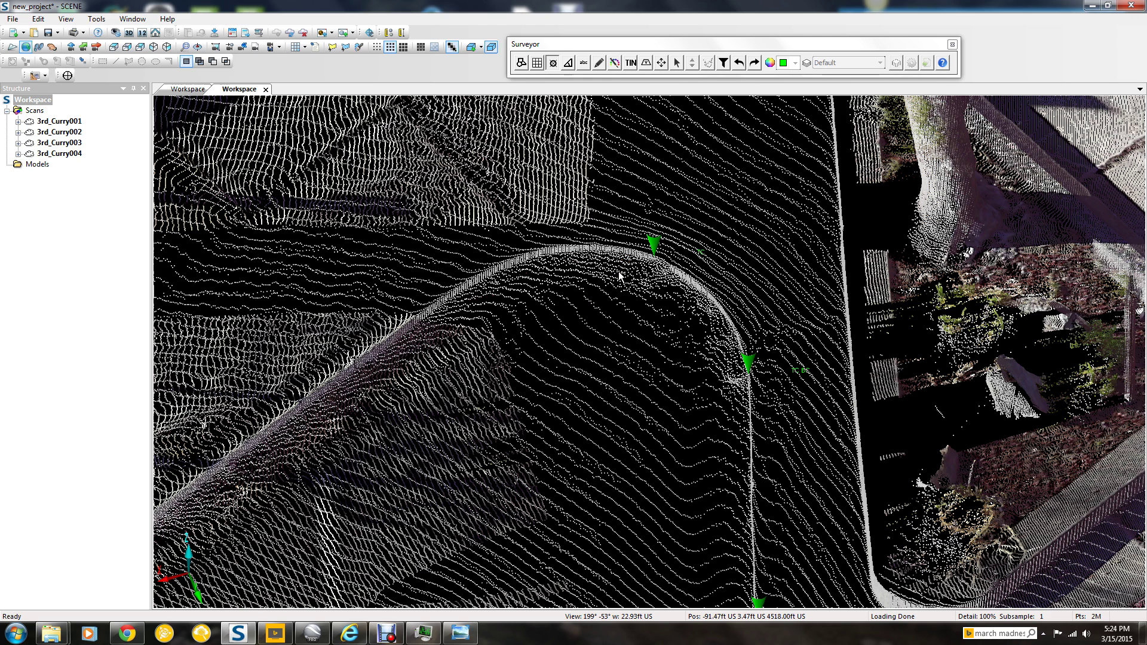
click(469, 372)
key(Return)
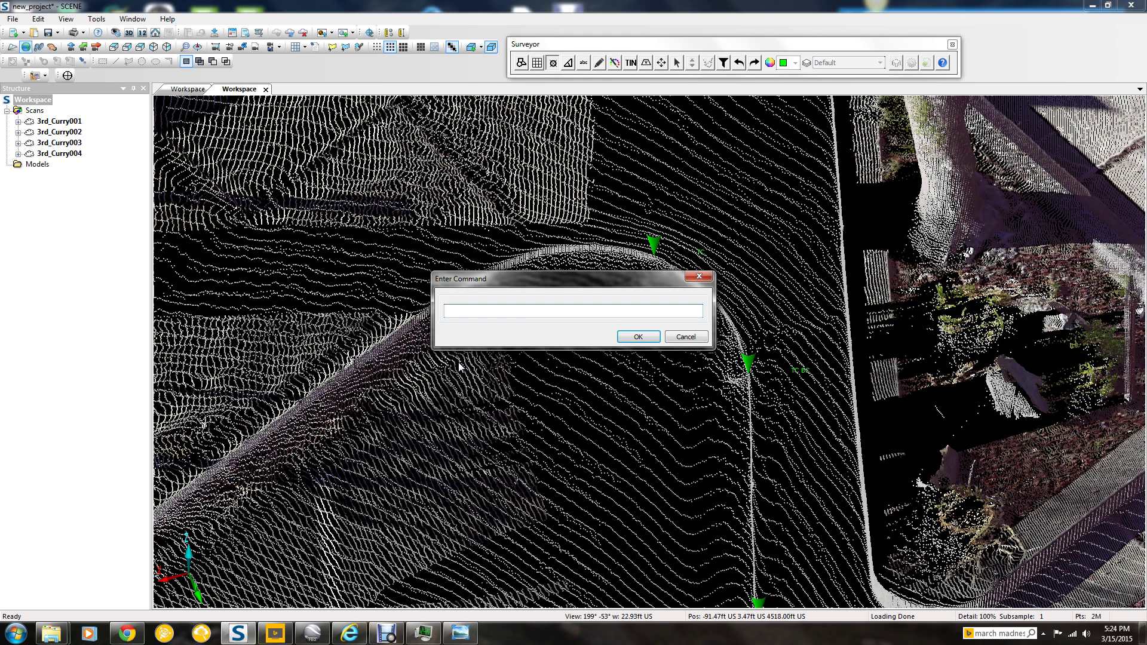
text(EC)
click(499, 336)
click(638, 337)
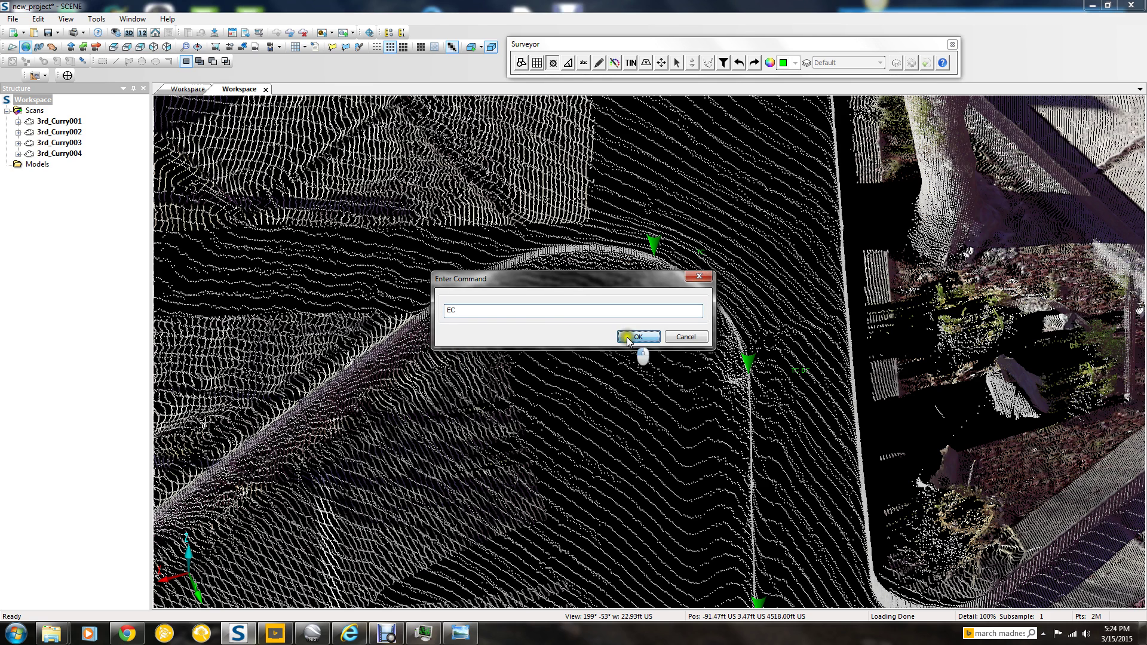
Step: Pick three more points along the curb edge, panning between picks
click(416, 318)
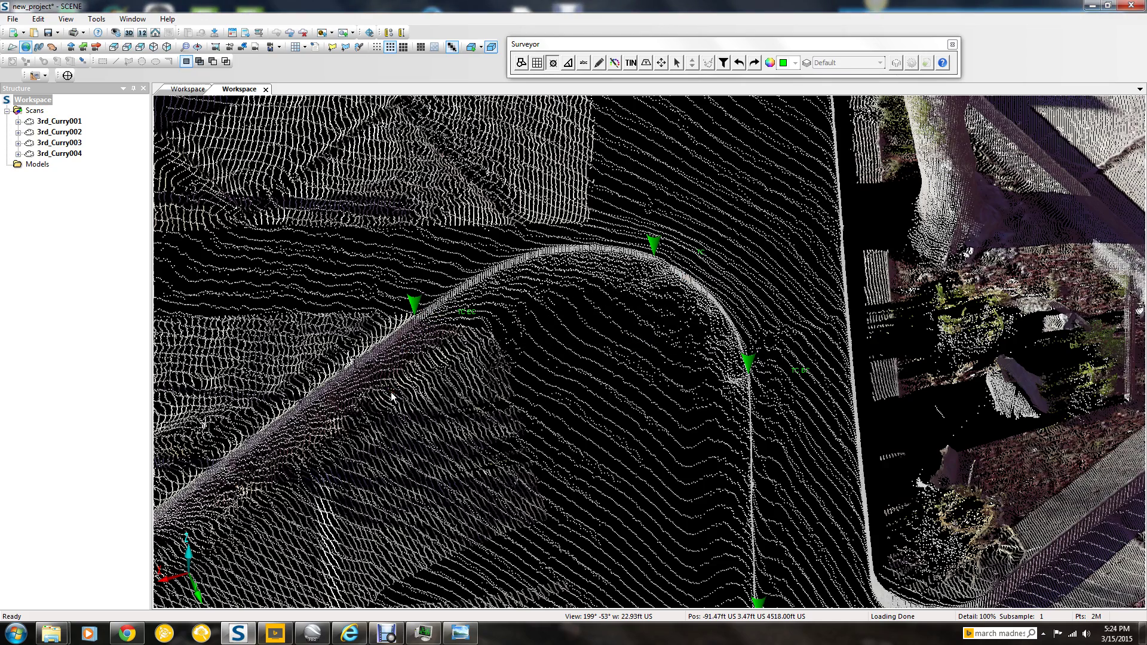
right_drag(413, 391, 524, 468)
scroll(523, 466, up, 5)
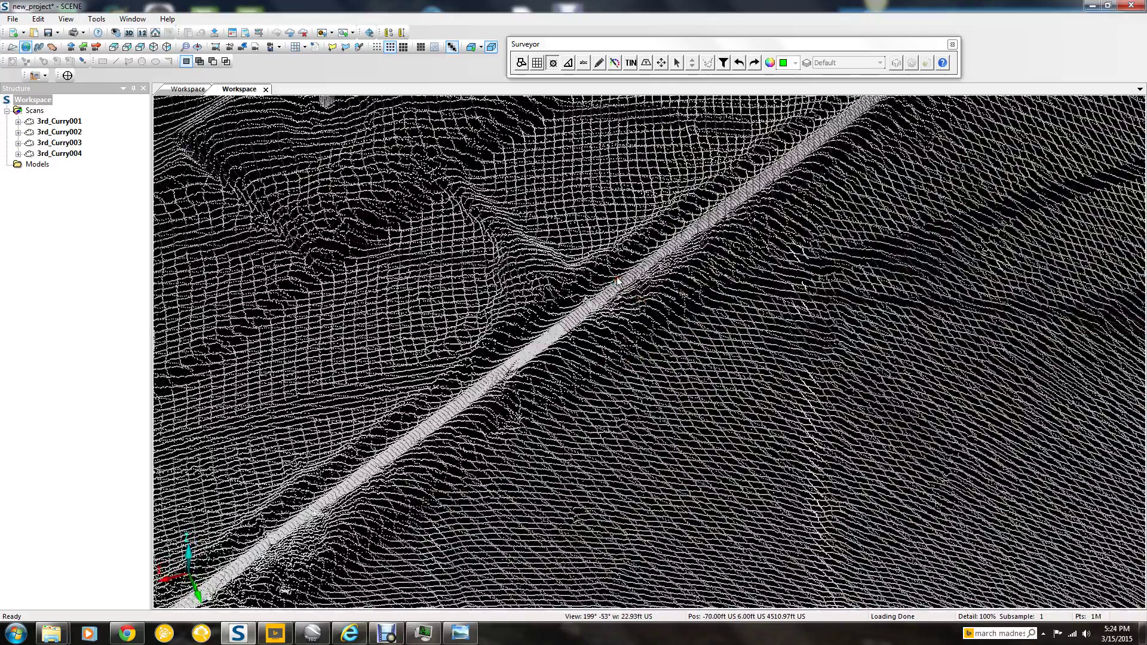
click(618, 281)
right_drag(502, 434, 730, 263)
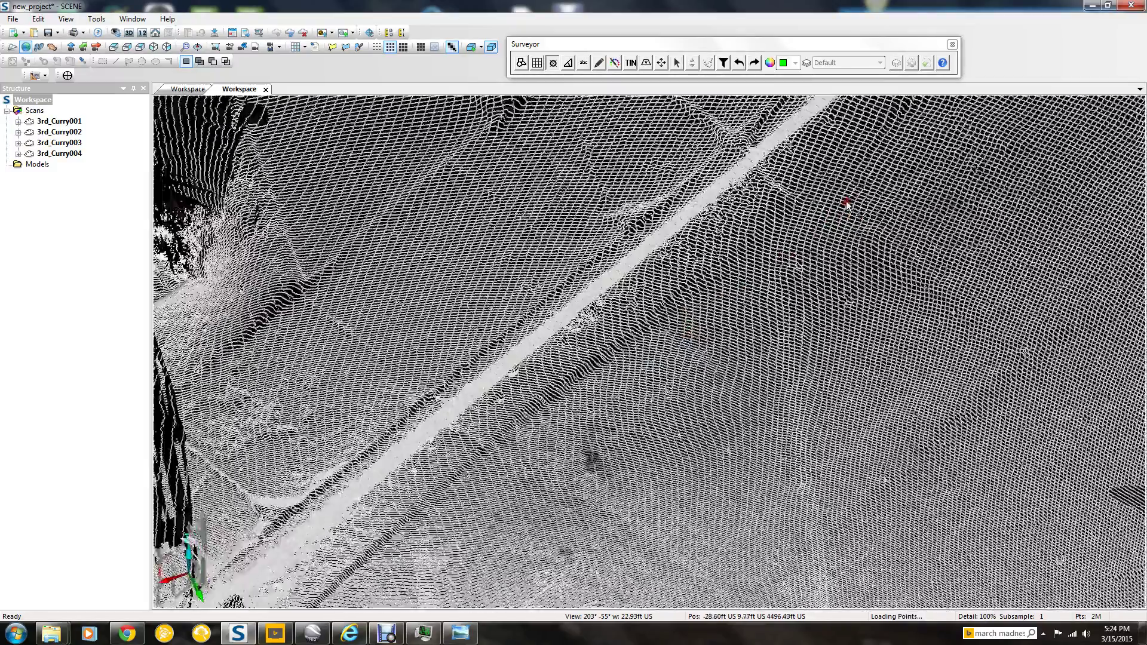
click(685, 220)
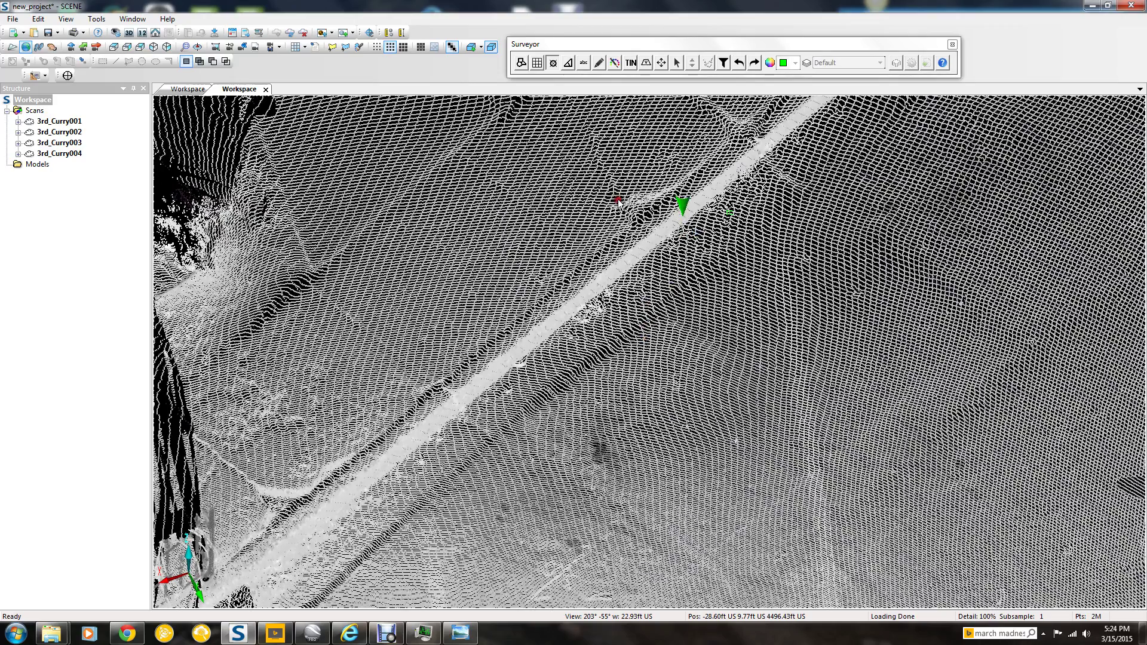
Step: Set the orbit centre on the curb point and tilt the view around it
click(198, 55)
click(670, 314)
mouse_move(670, 313)
mouse_down()
mouse_move(660, 305)
mouse_move(679, 243)
mouse_move(687, 274)
mouse_move(729, 295)
mouse_move(725, 272)
mouse_move(734, 274)
mouse_up()
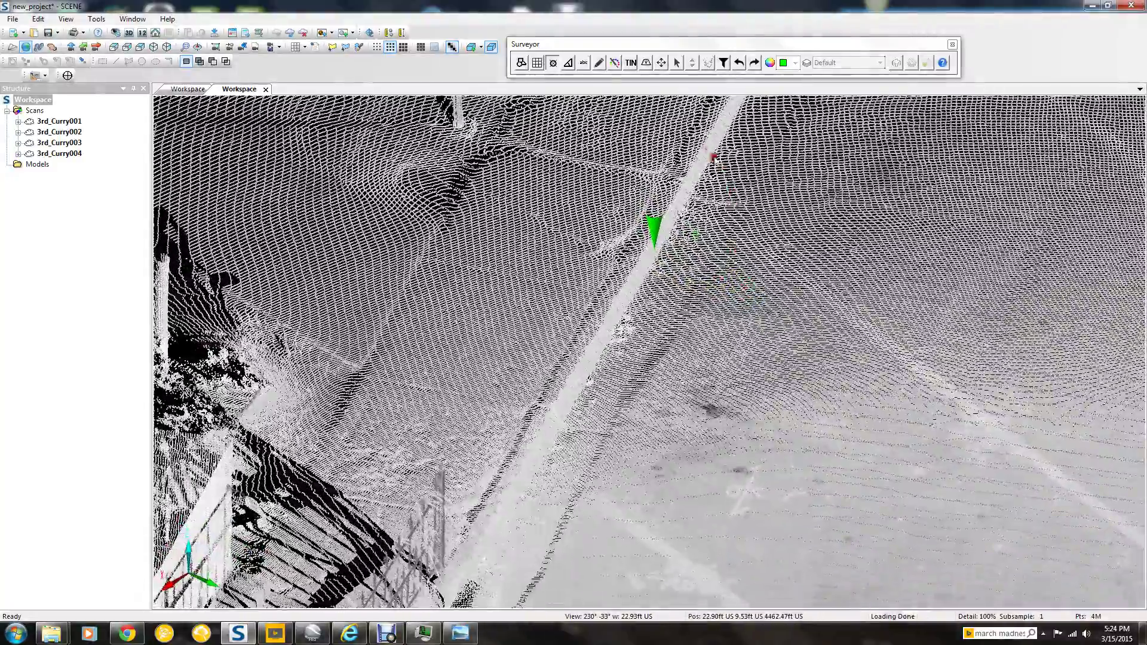
Step: Undo the last picked curb point and zoom back in along the curb
click(739, 63)
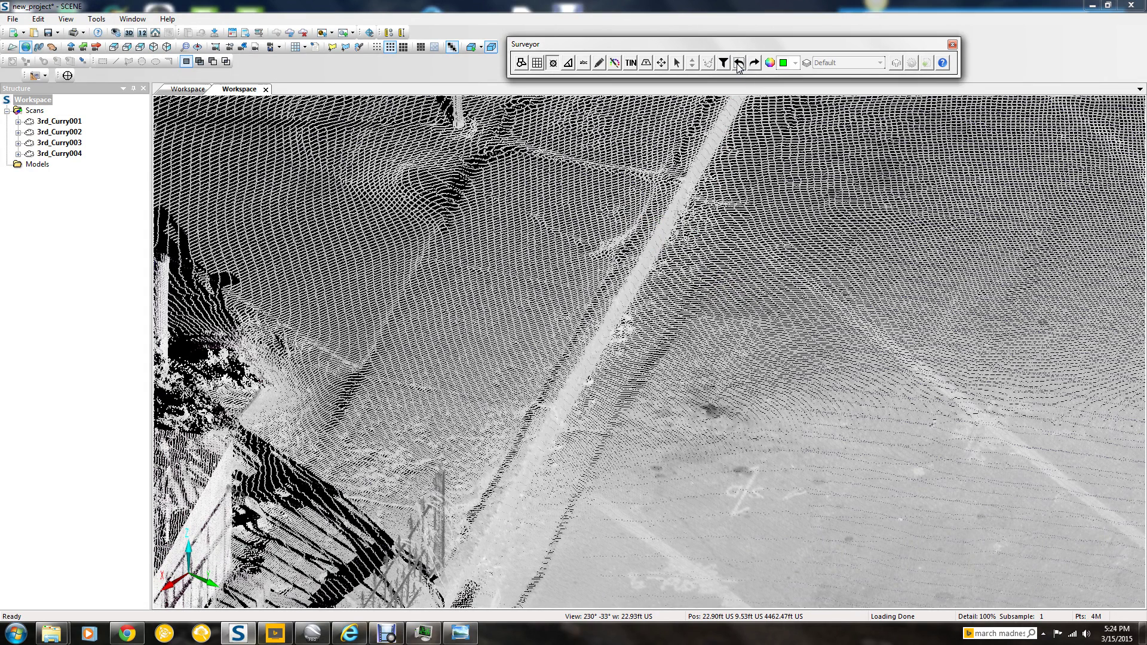
click(650, 239)
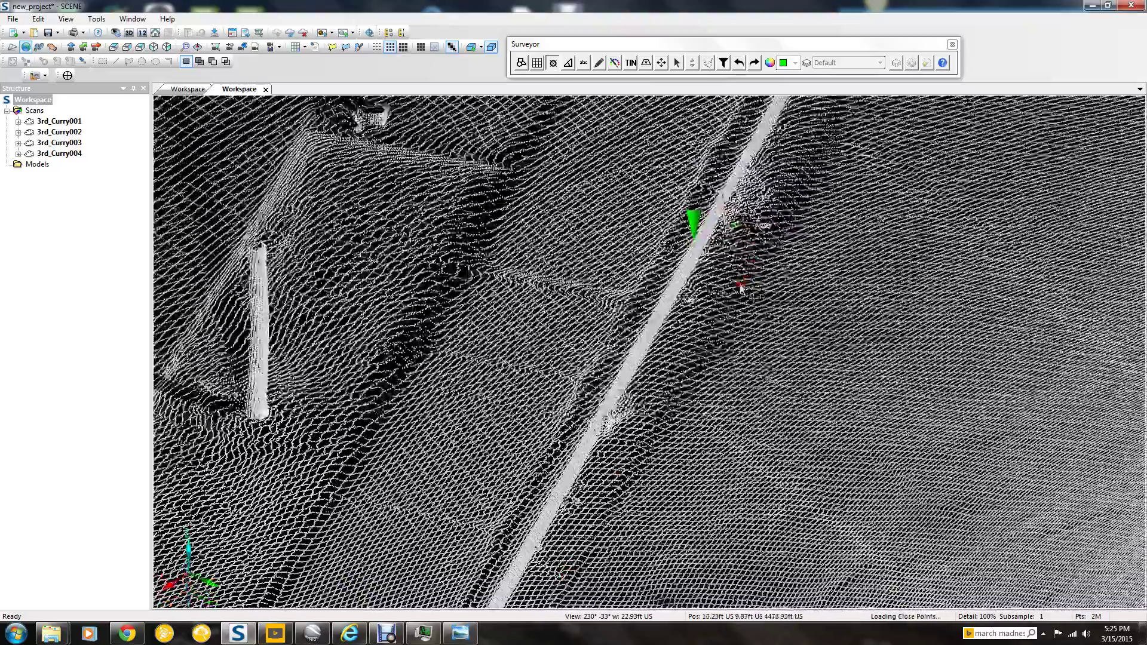
scroll(771, 322, up, 5)
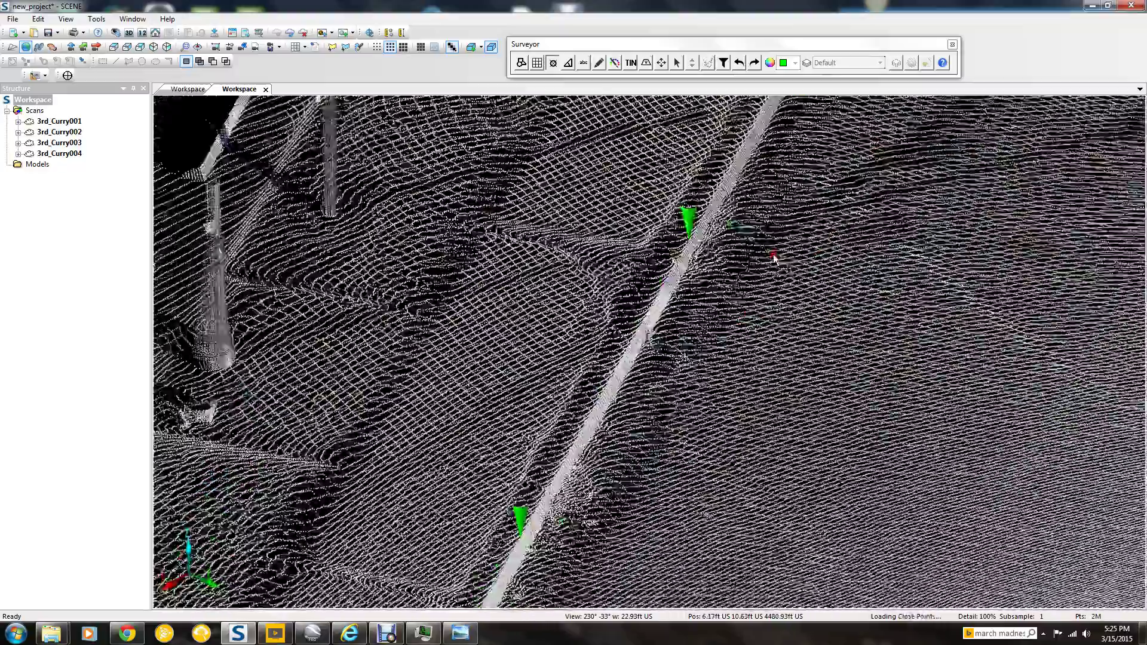
scroll(834, 158, up, 2)
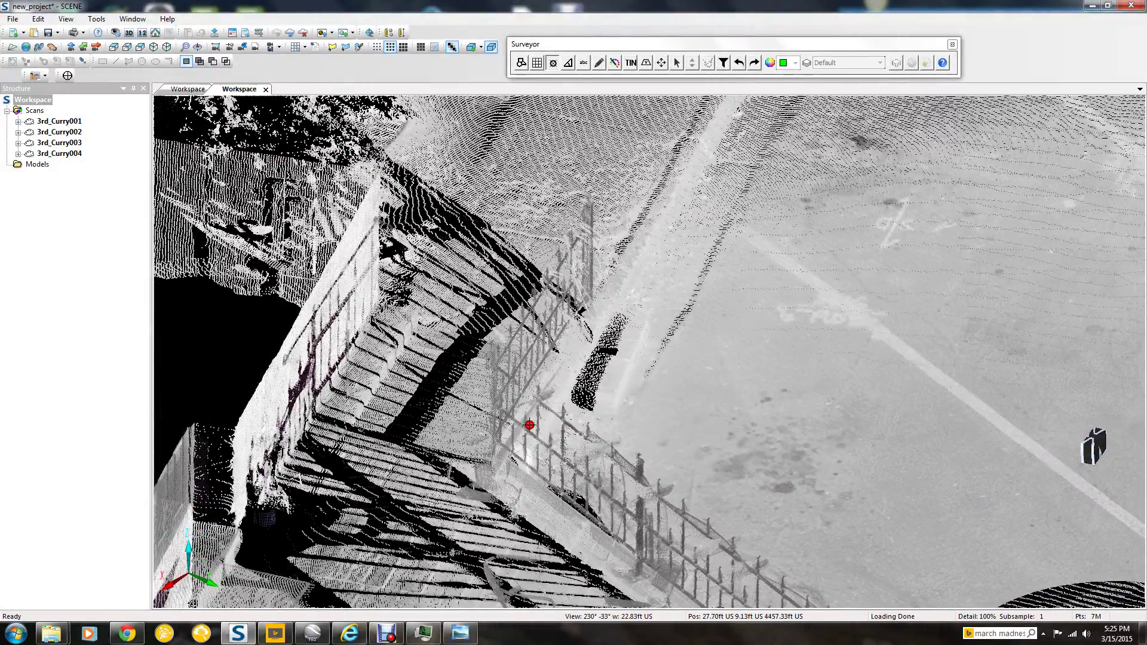
Step: Orbit and zoom to the curb corner by the iron fence and pick a point there
drag(639, 427, 589, 378)
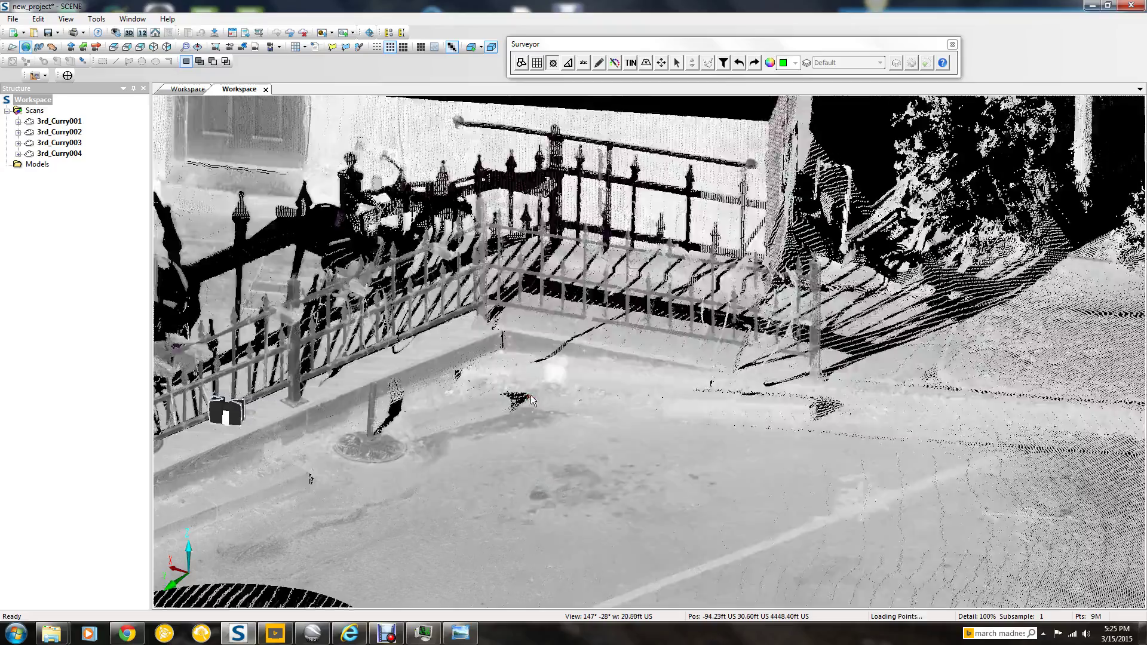
scroll(537, 404, up, 3)
scroll(563, 407, up, 3)
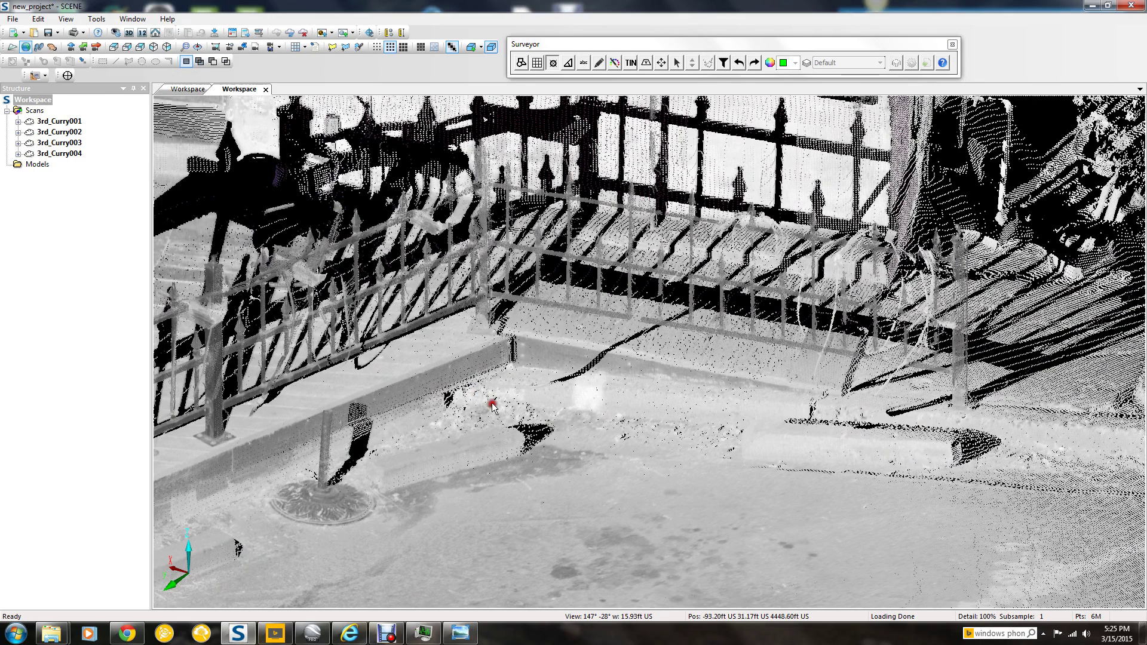
click(580, 392)
Step: Undo the corner pick, enter code E, and re-pick the fence corner to end the line
click(572, 382)
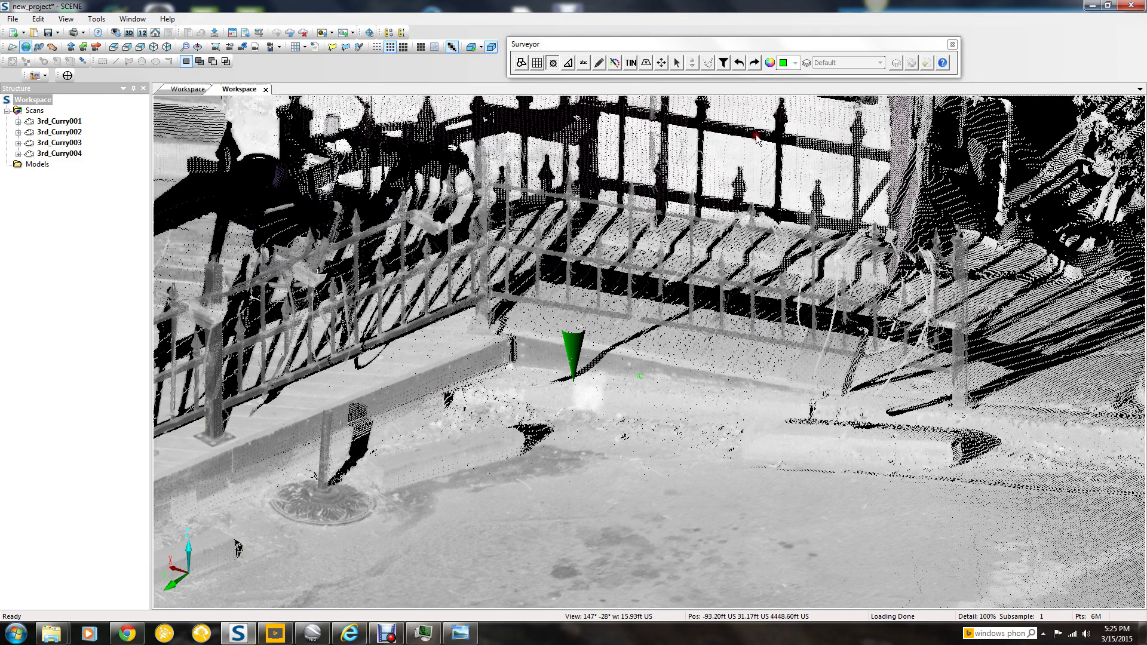
click(739, 63)
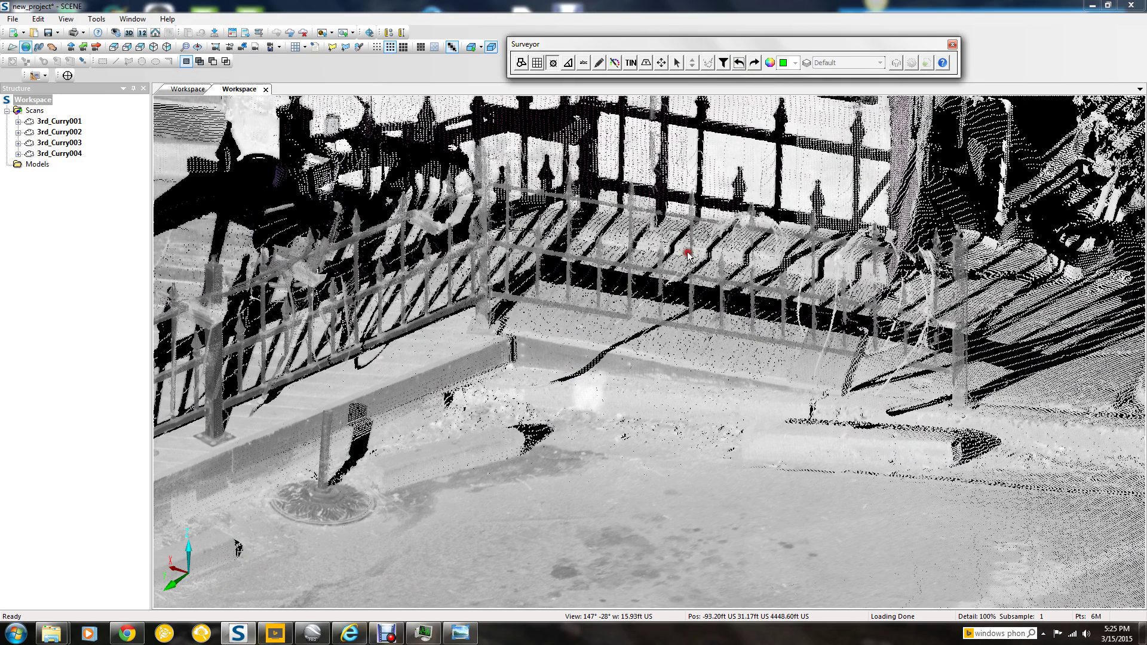
click(555, 412)
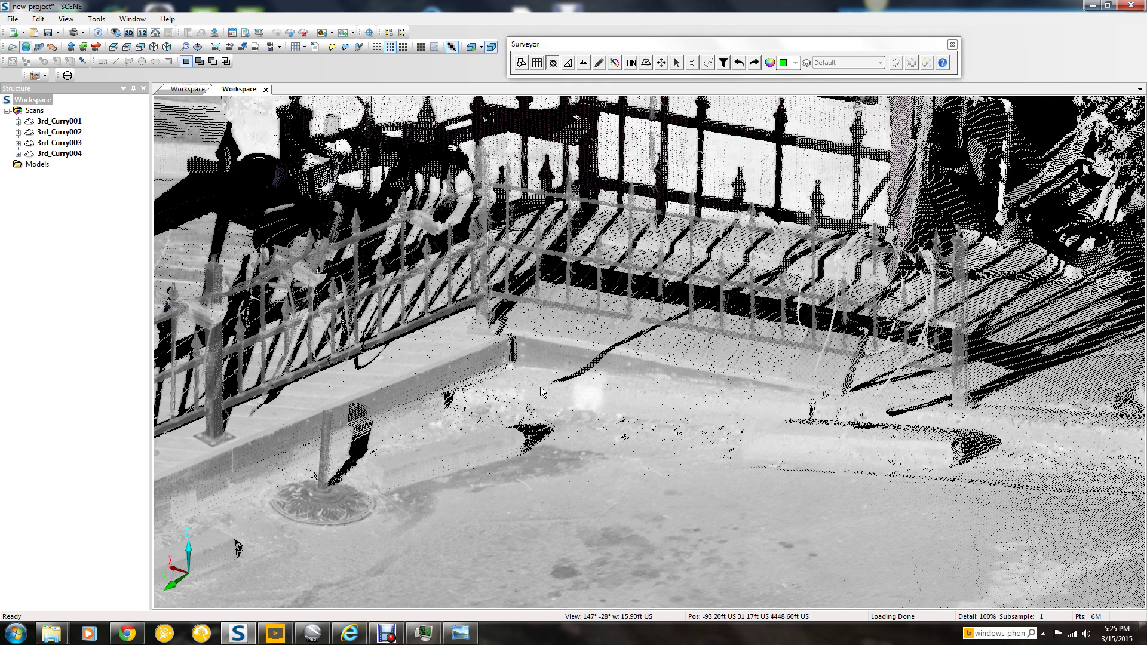
key(Return)
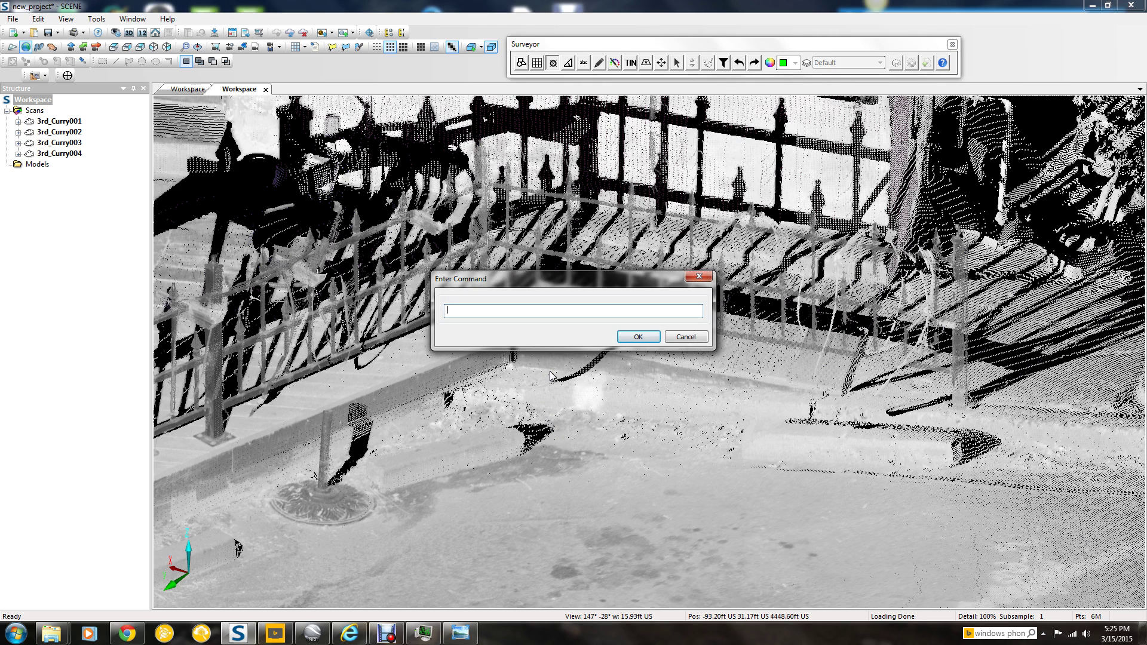
text(E)
click(638, 336)
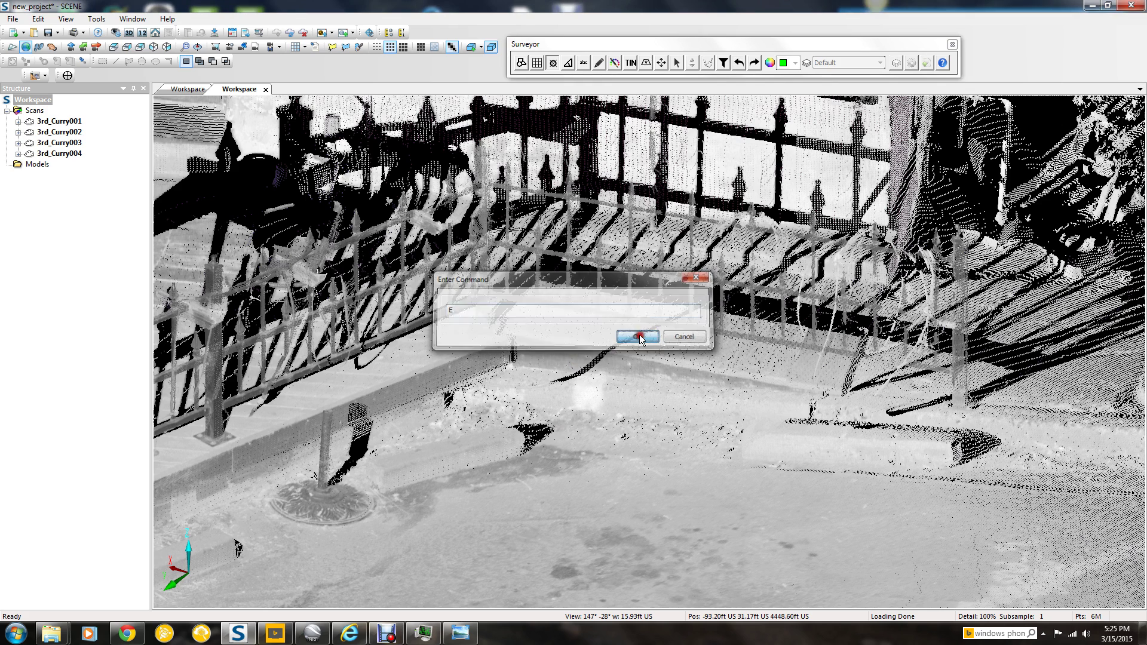
click(574, 382)
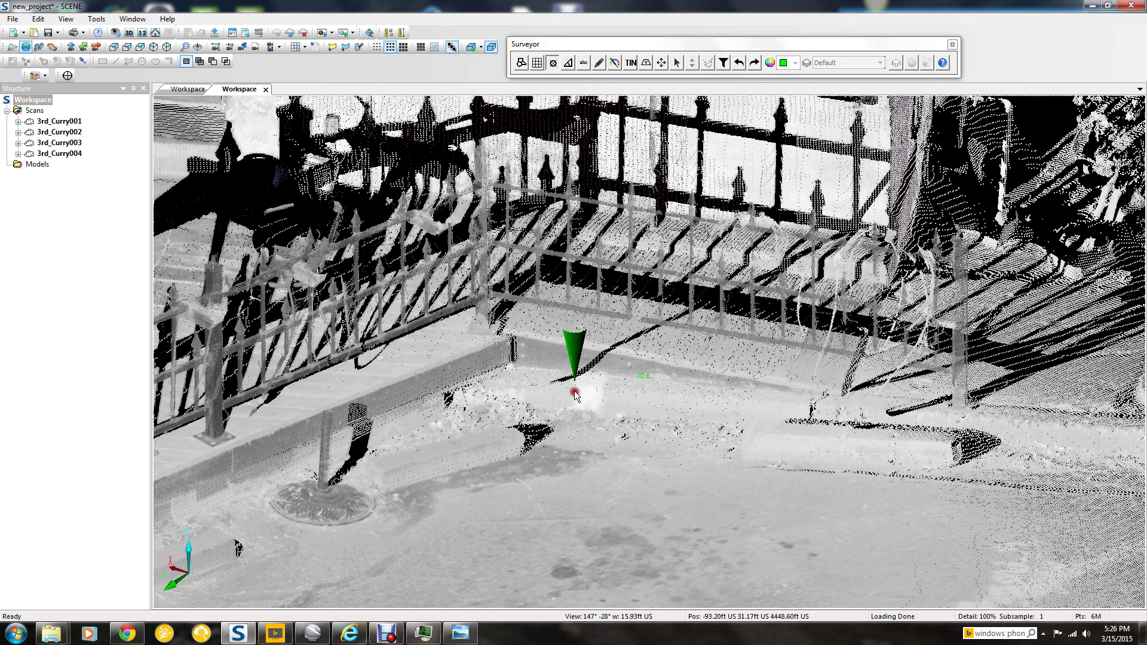
Step: Enter the B begin-line command and pan down onto the curb past the fence corner
right_drag(461, 518, 639, 413)
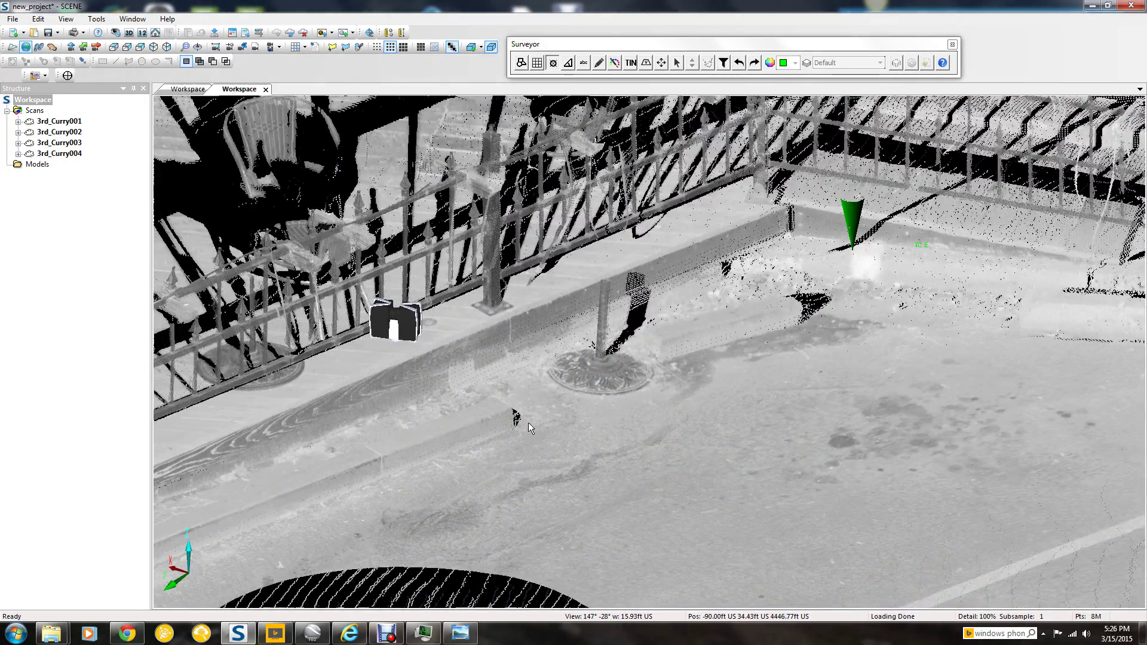
key(Return)
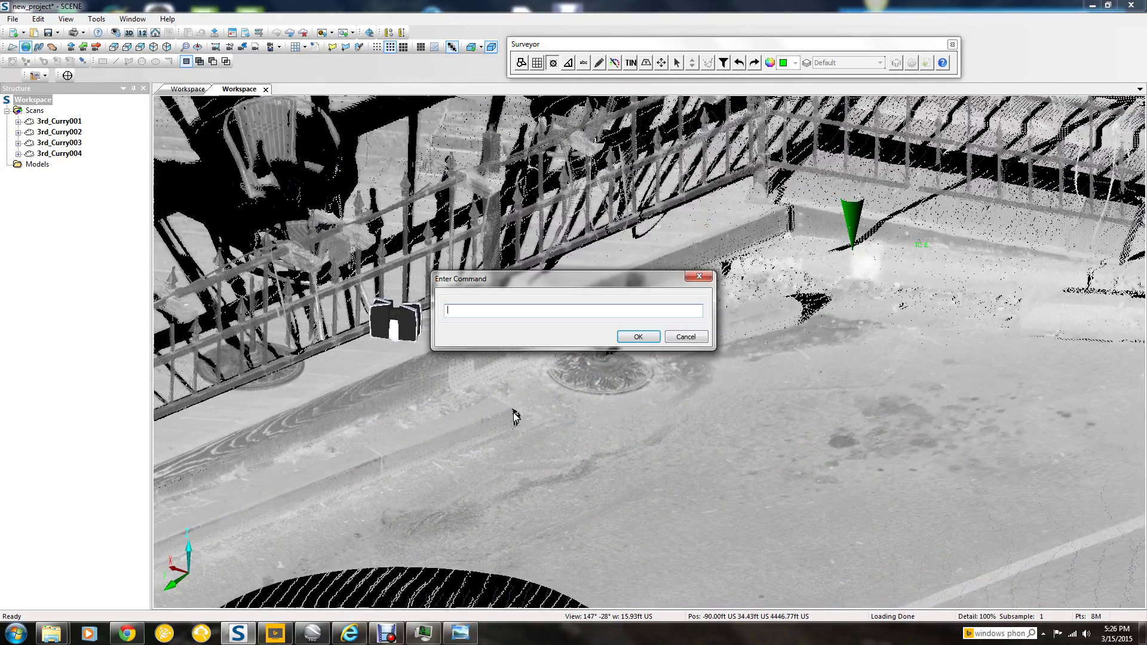
click(637, 337)
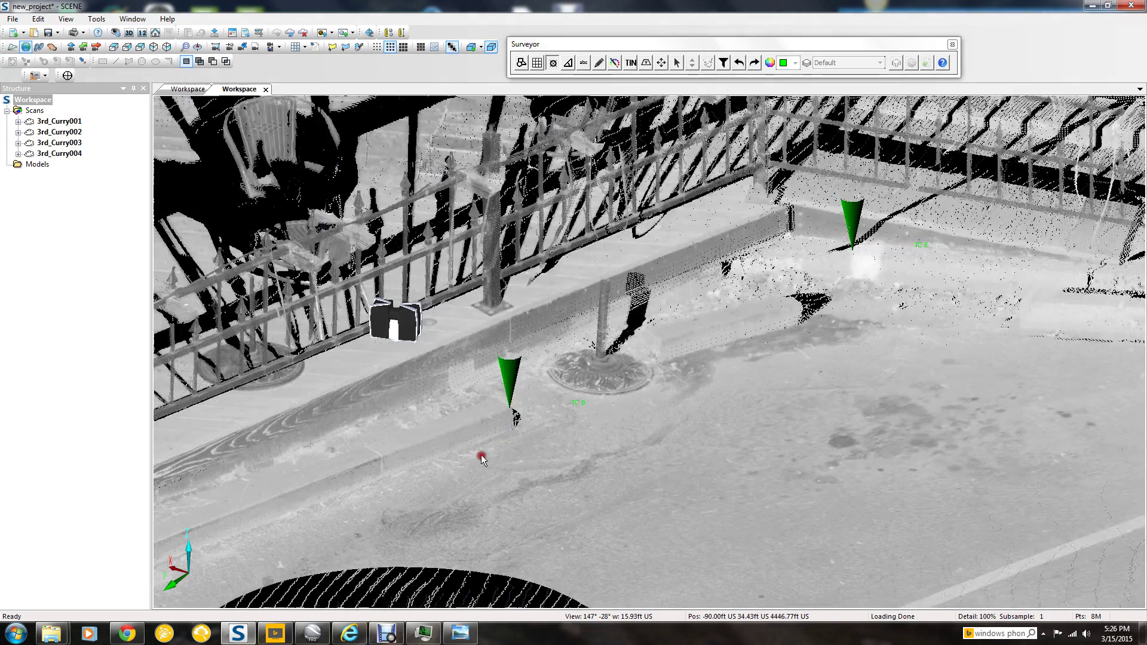
right_drag(476, 456, 574, 543)
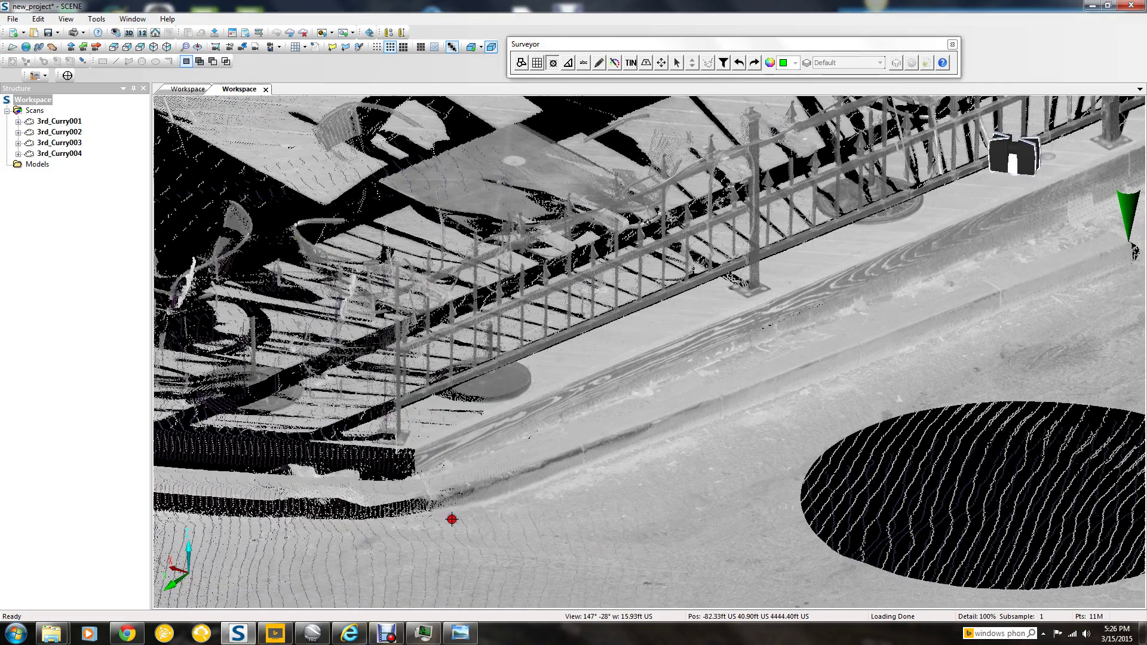
mouse_move(453, 515)
mouse_down()
mouse_move(477, 551)
mouse_move(484, 622)
mouse_move(474, 573)
mouse_move(502, 601)
mouse_move(461, 611)
mouse_move(512, 539)
mouse_move(502, 556)
mouse_move(450, 533)
mouse_up()
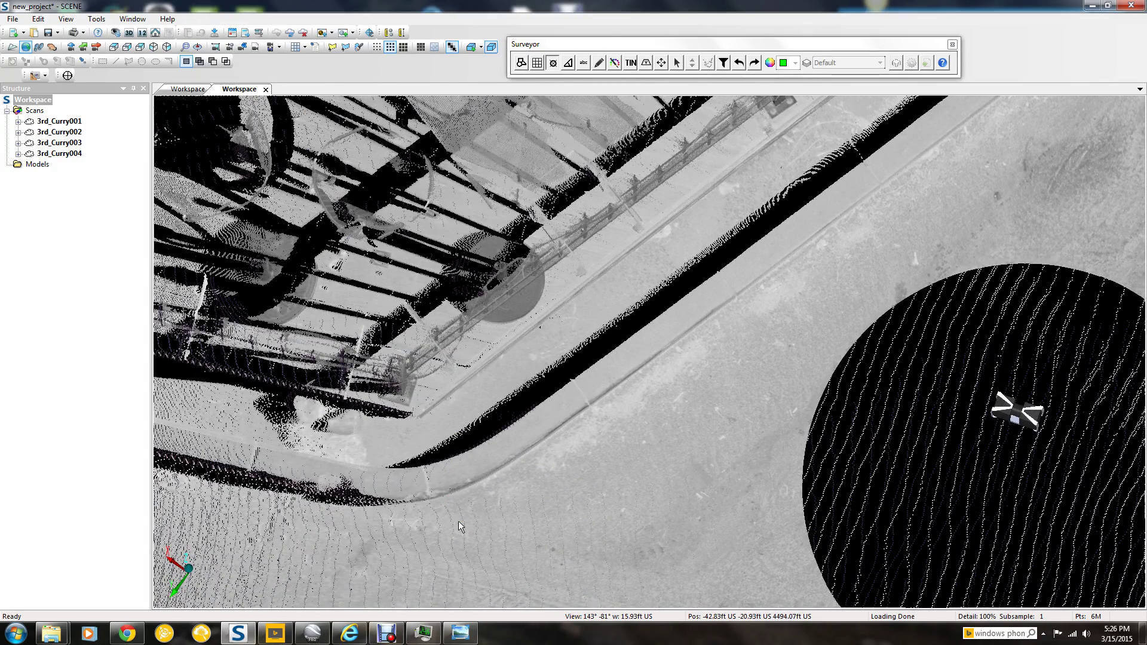
Step: Mark a curb point with the BC begin-curve code and pick the curve's starting point
click(488, 475)
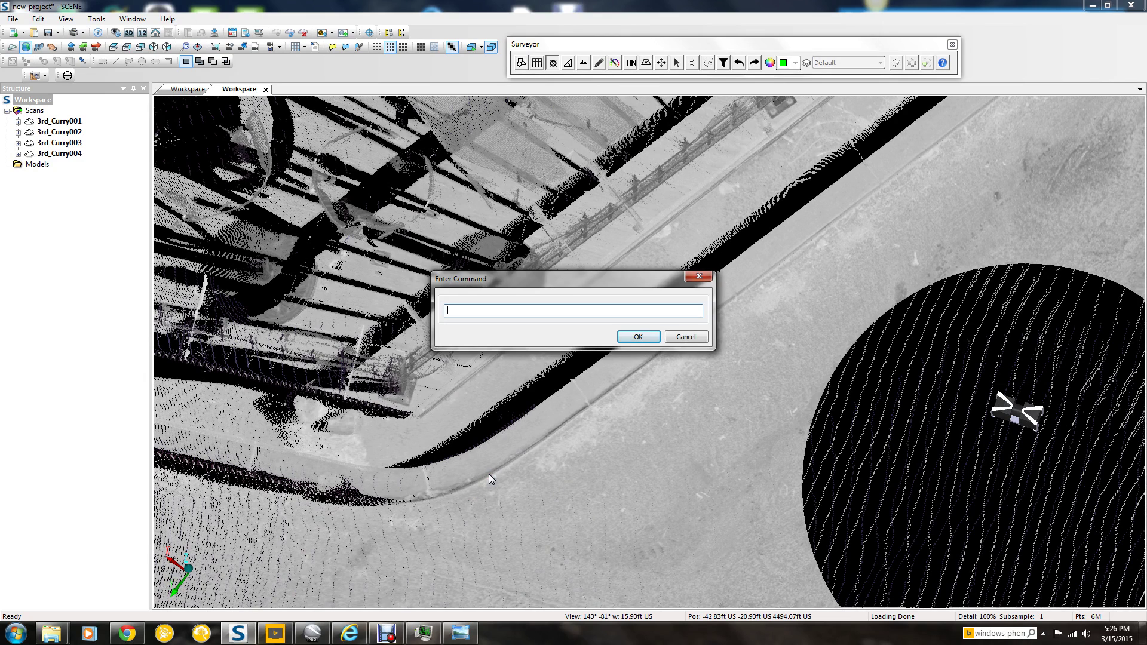
text(BC)
click(637, 337)
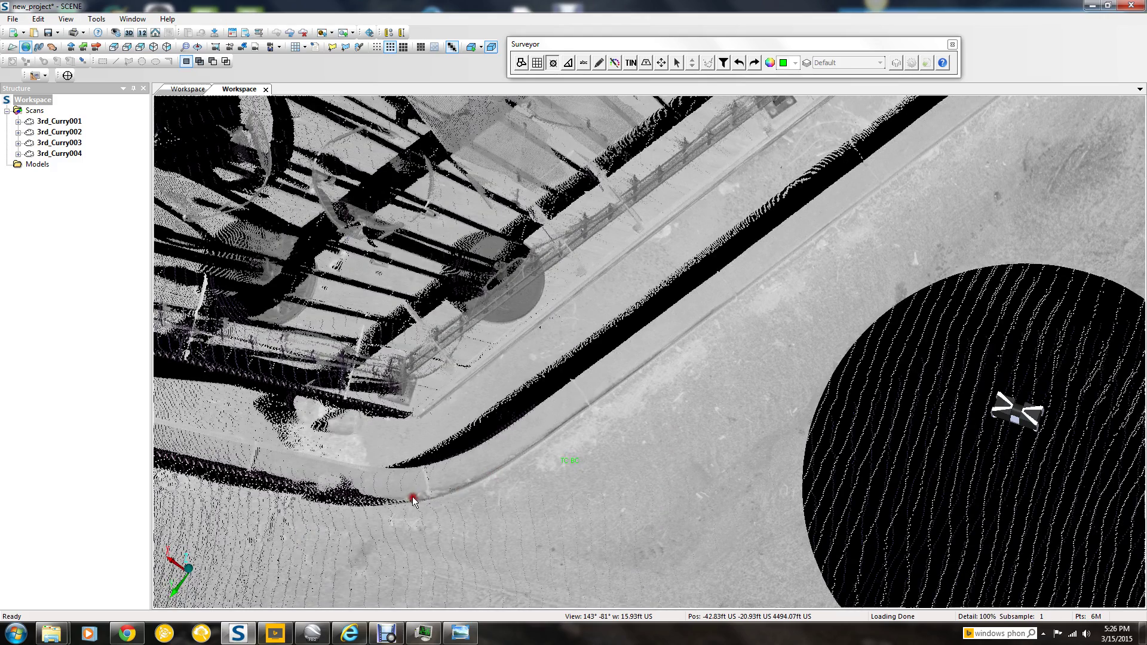
click(418, 493)
Step: Pick two more points along the curved curb edge, coding each one EC
click(392, 477)
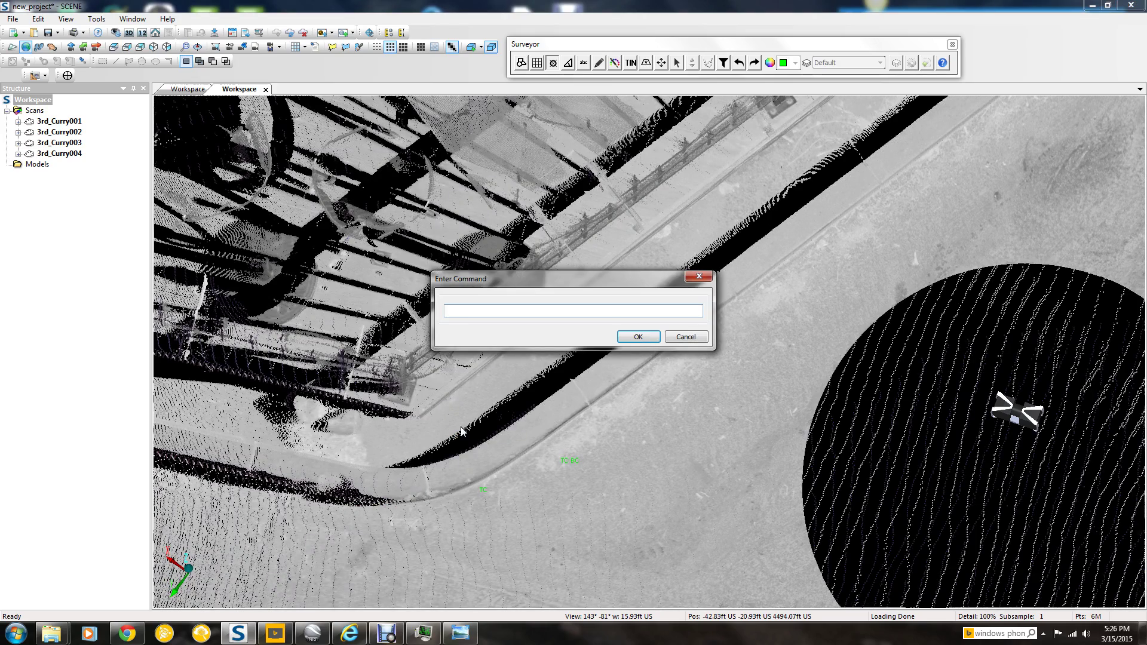
text(EC)
click(630, 338)
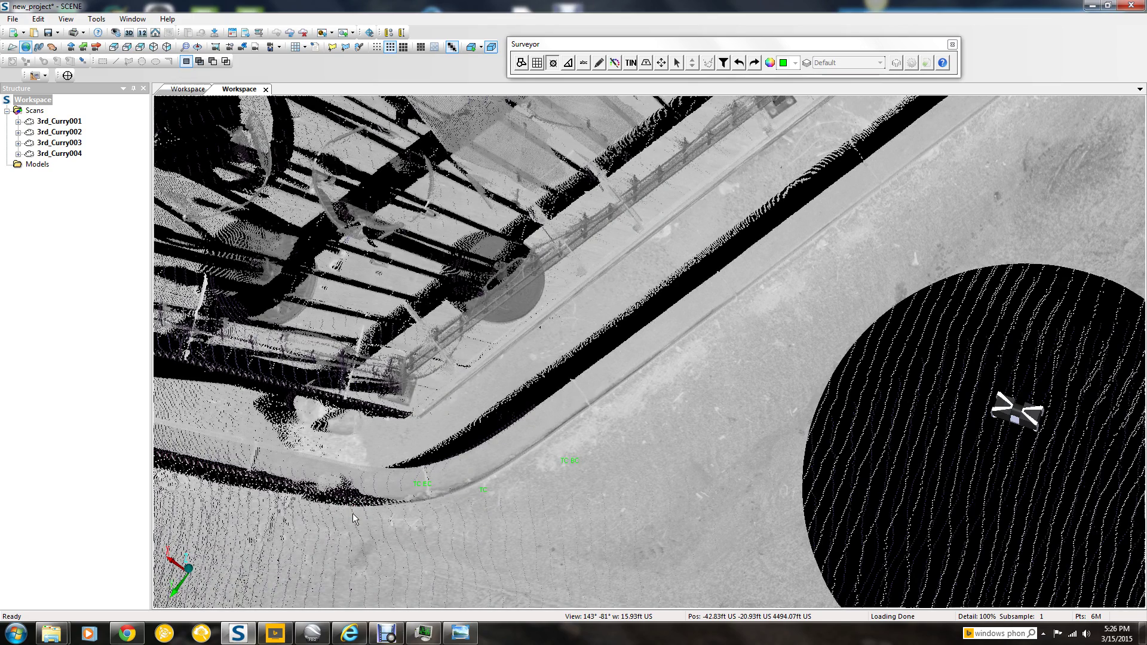
click(351, 489)
key(space)
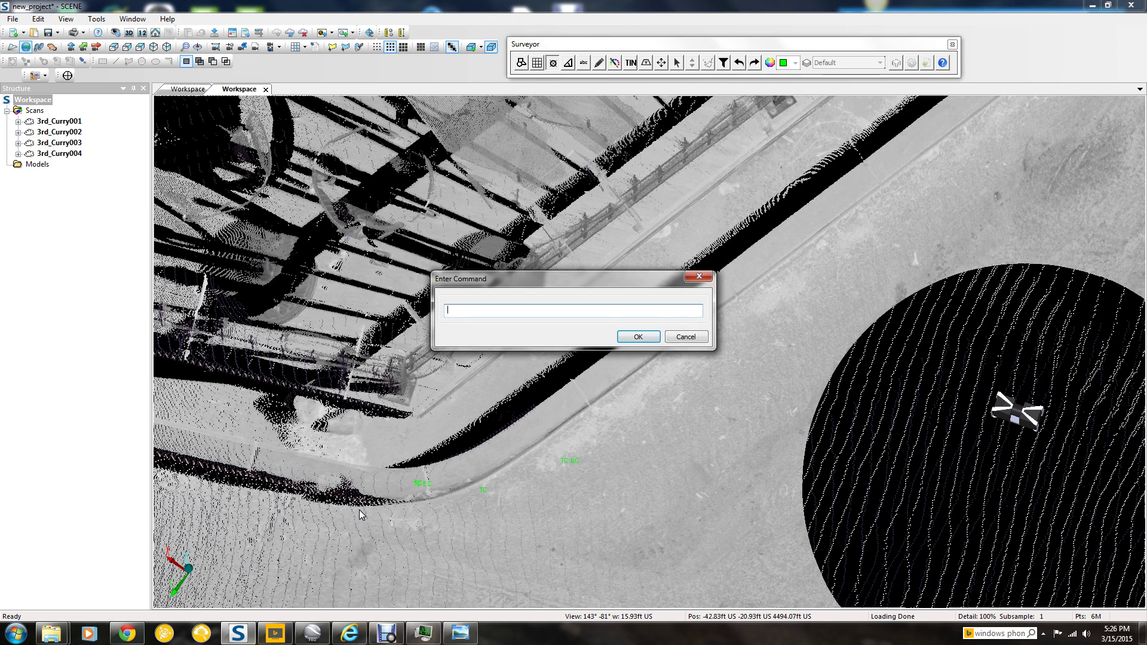
text(EC)
click(635, 337)
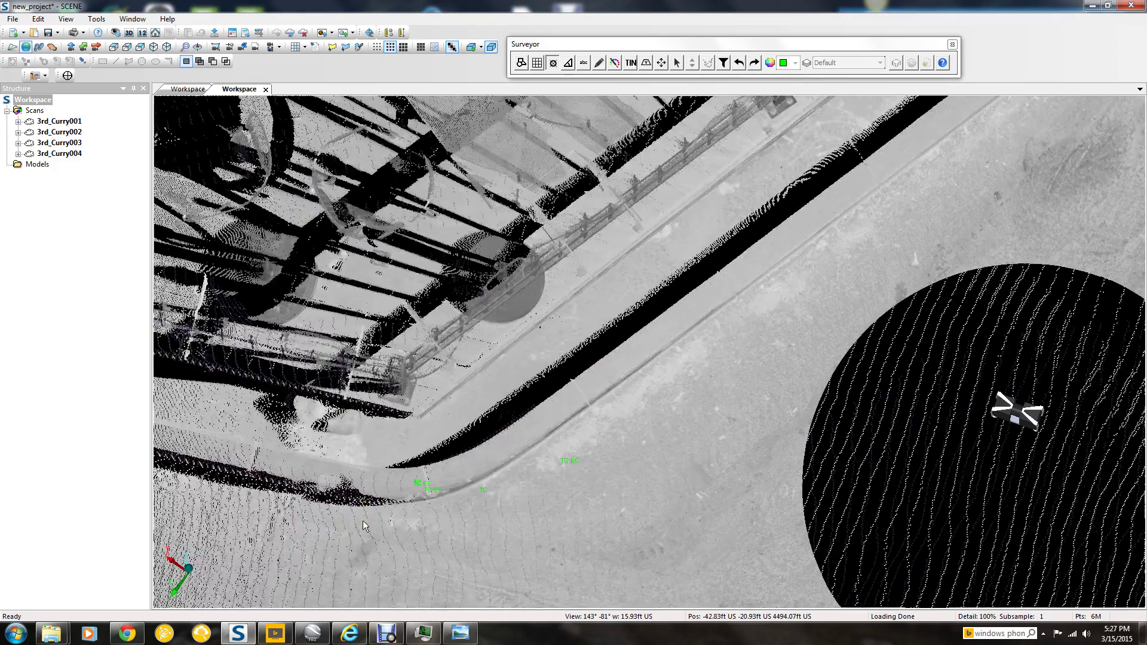
Step: Inspect the overlapping curb markers and undo the duplicate point, leaving three markers
click(365, 521)
drag(364, 522, 388, 436)
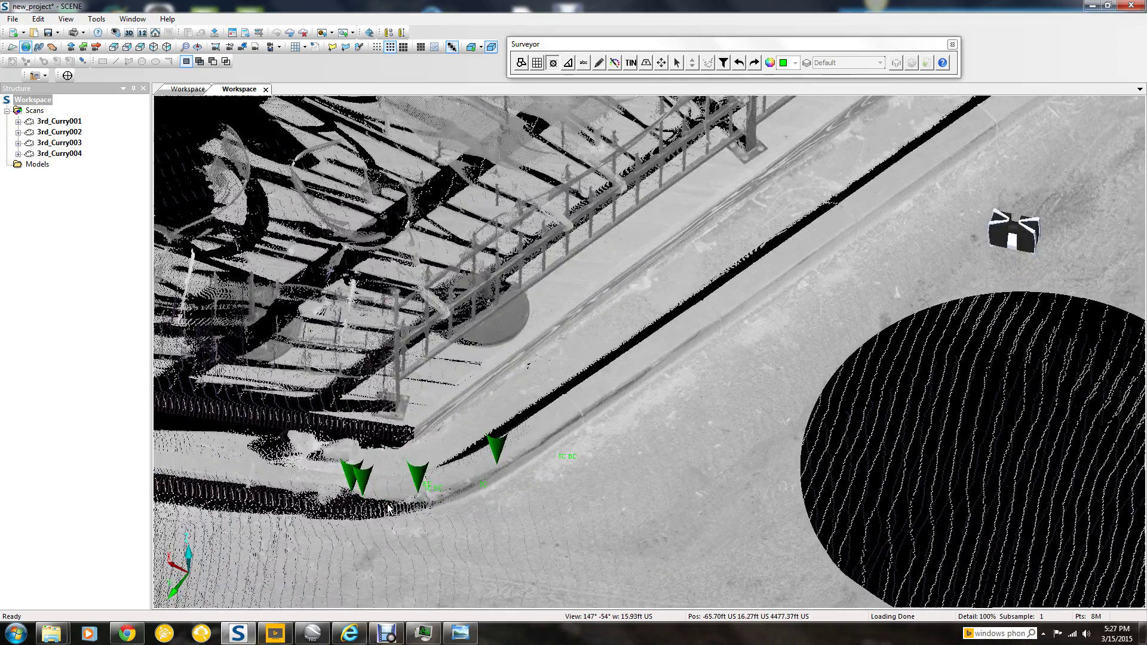
right_drag(388, 509, 460, 490)
drag(460, 490, 466, 515)
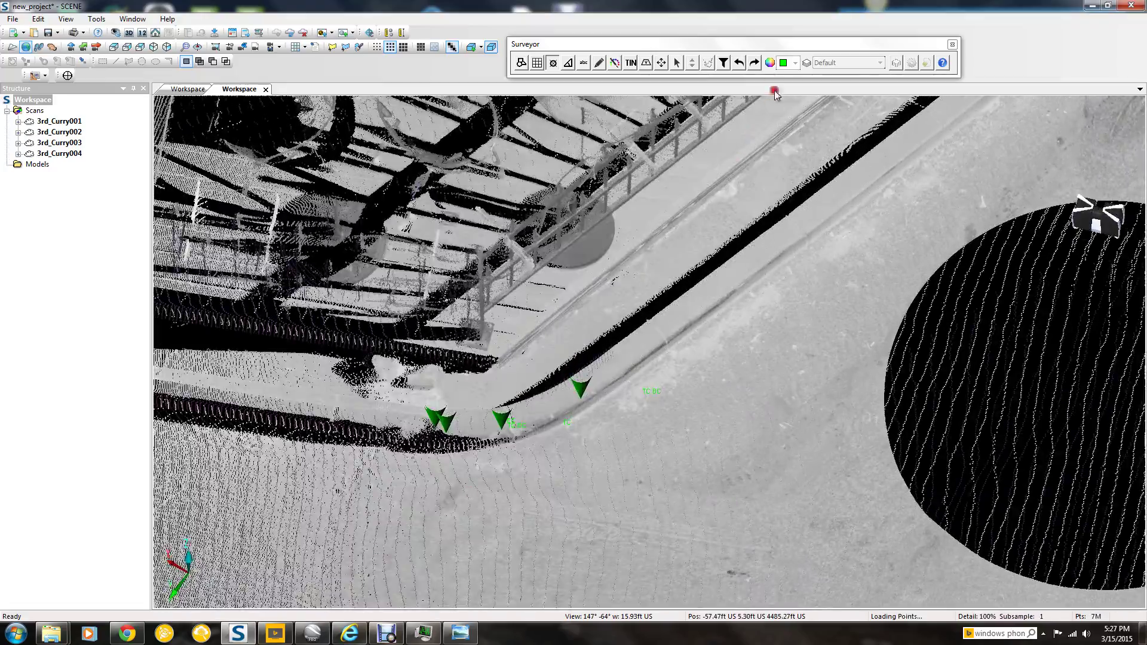
click(739, 63)
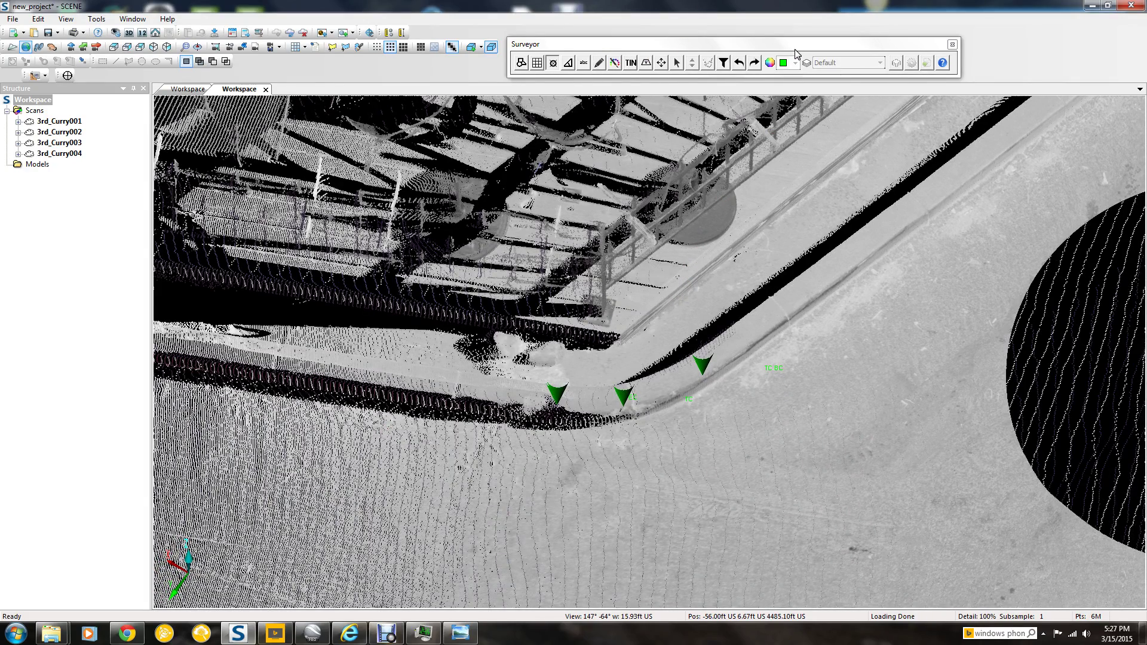
Step: Set the Surveyor export type to PNEZD and review the transform offset values
click(554, 66)
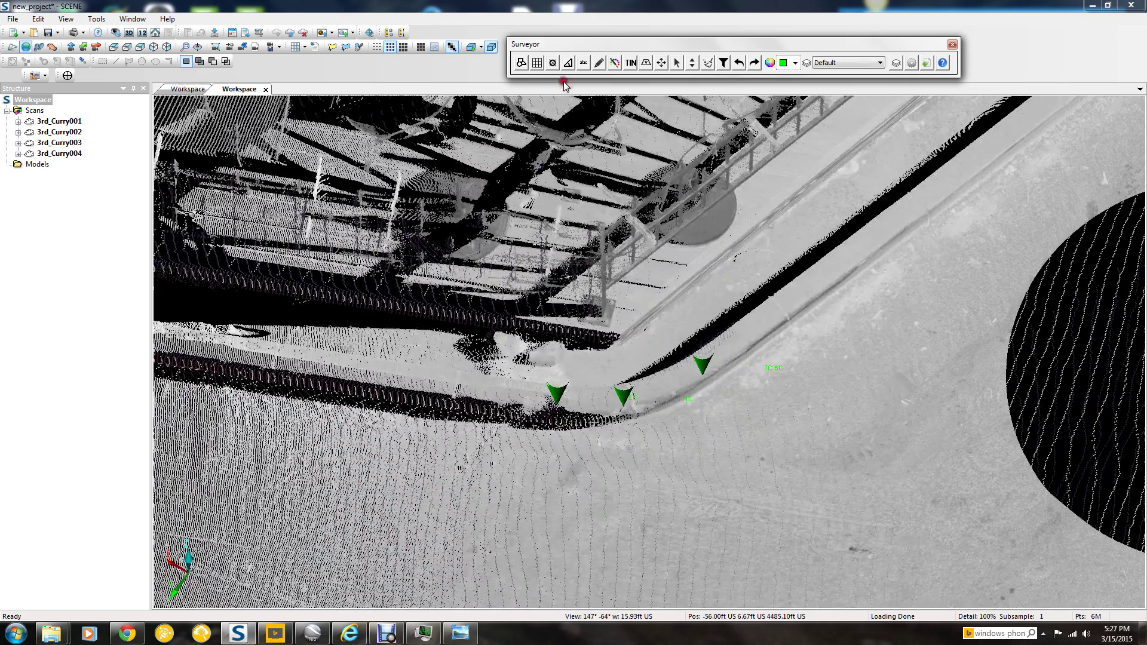
click(926, 63)
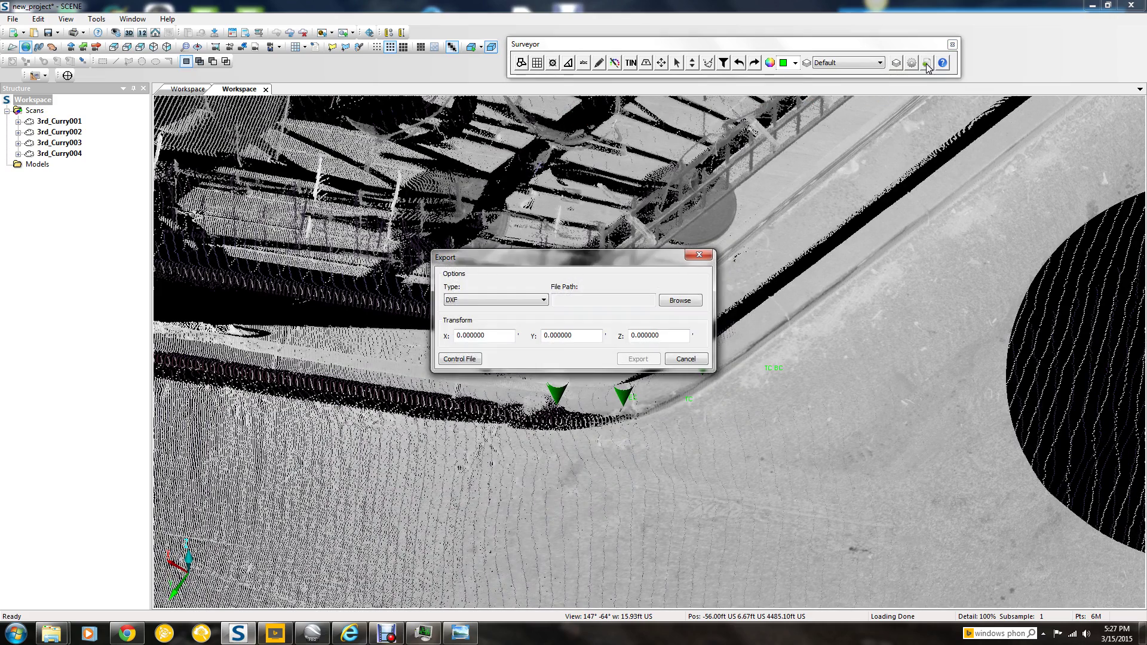
click(514, 303)
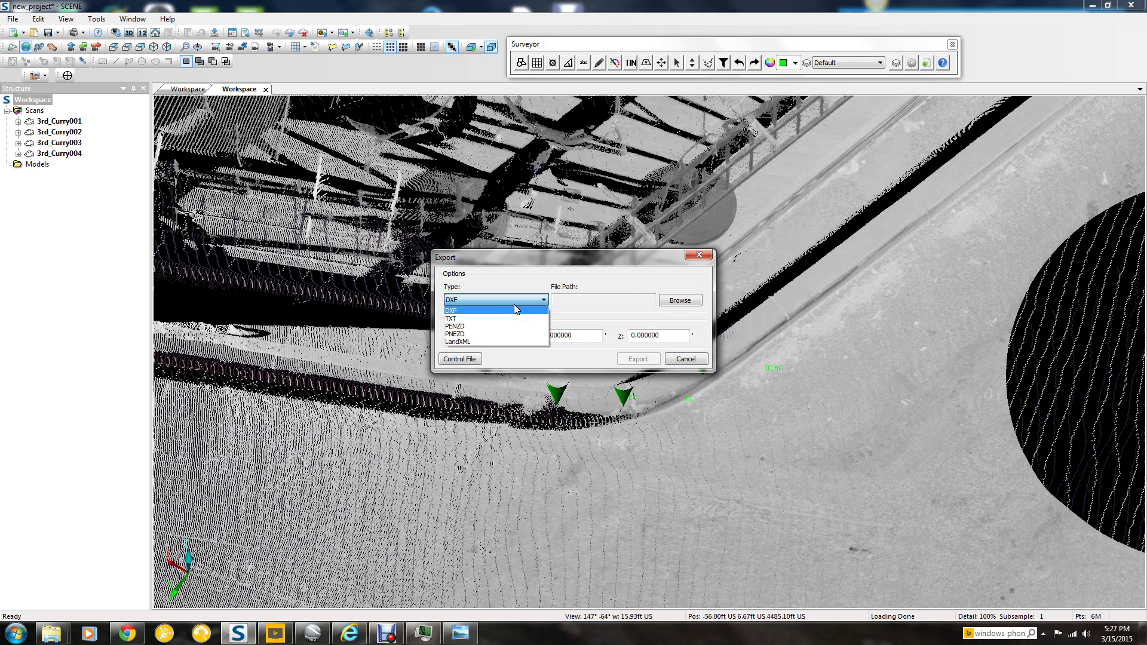
click(495, 333)
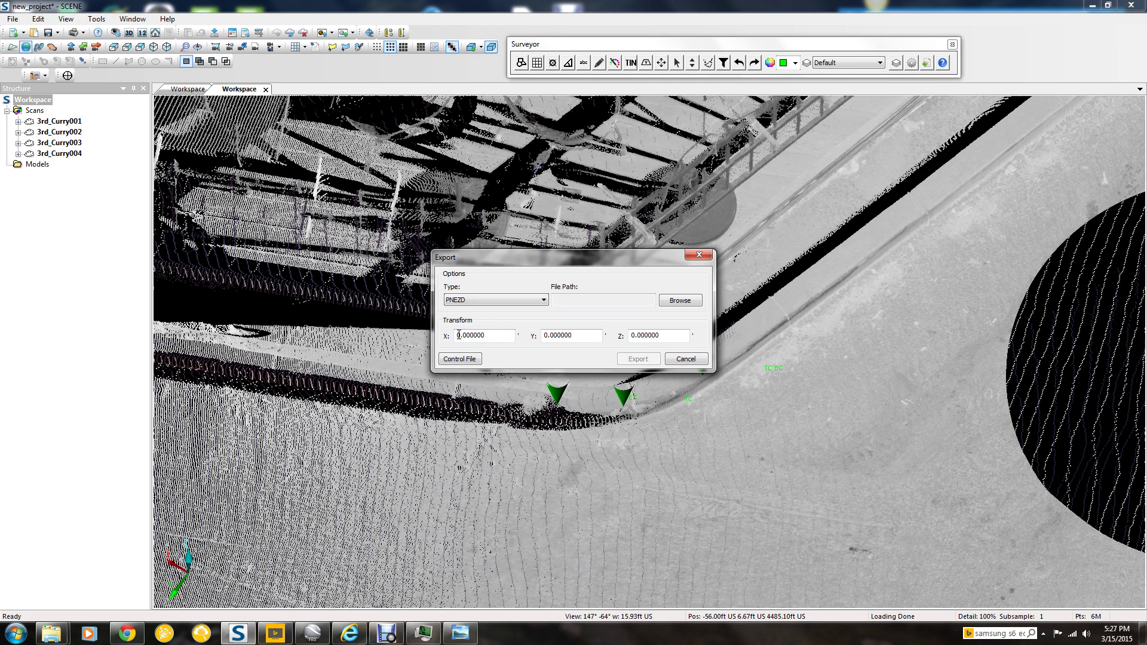
click(528, 338)
click(548, 335)
click(656, 337)
click(641, 336)
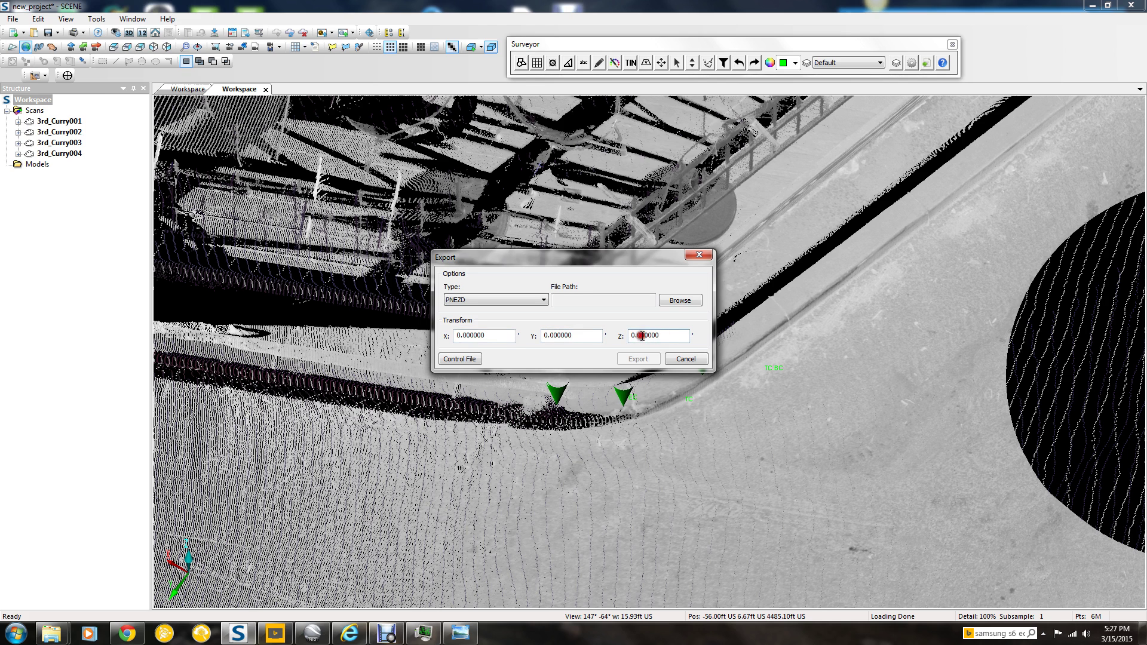
Step: Save the export as POINTS 1 on the Desktop and run the export
click(677, 301)
click(674, 376)
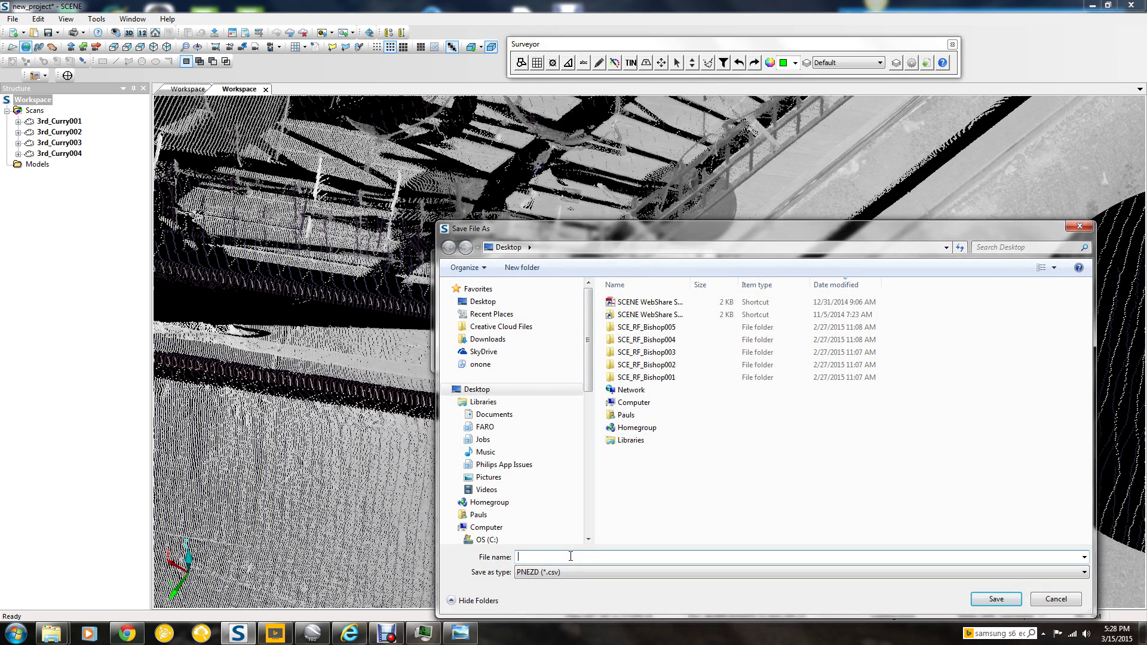
text(POINTS 1)
click(971, 599)
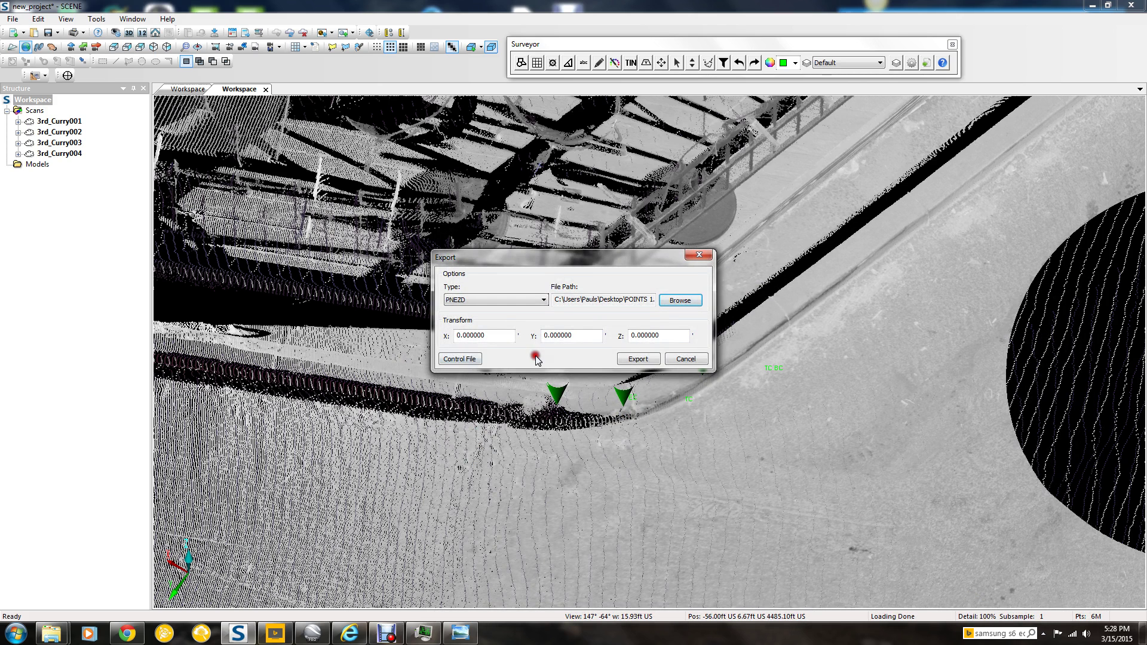
click(638, 359)
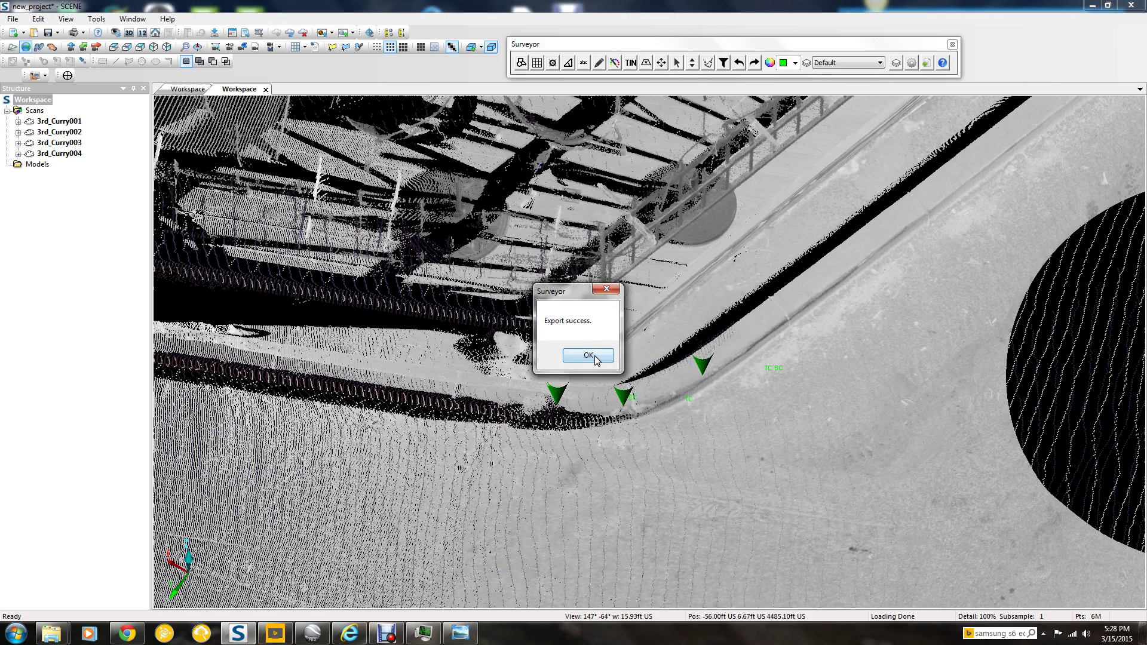
Step: Rename POINTS 1.csv on the Desktop to POINTS 1.TXT and accept the extension change
click(589, 355)
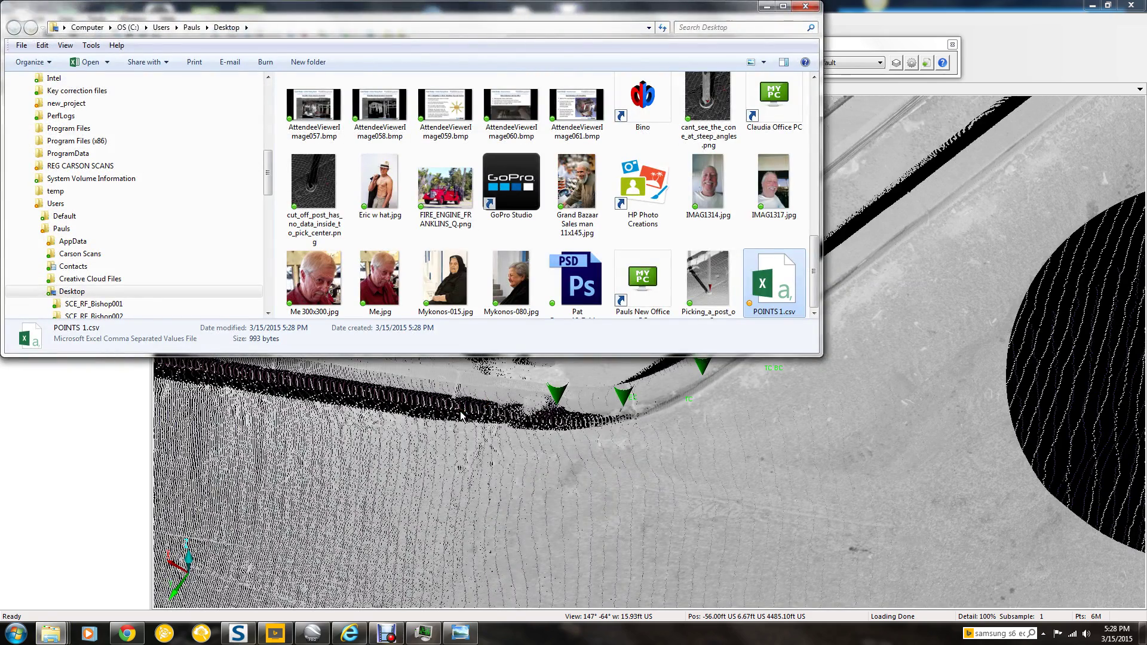
click(501, 338)
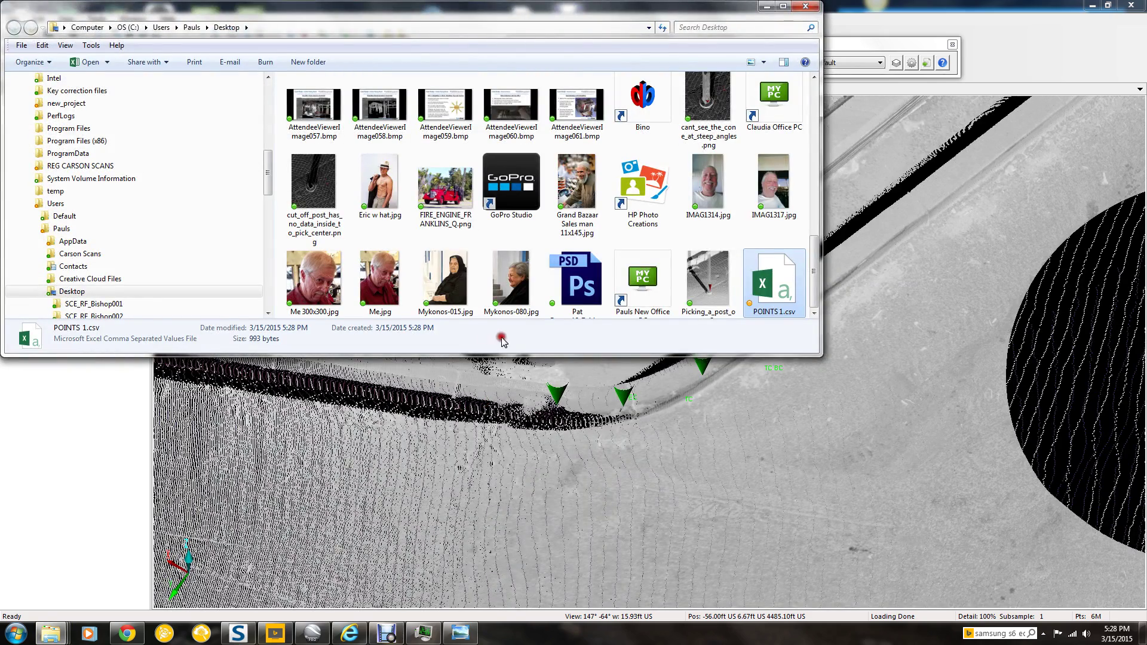
right_click(774, 295)
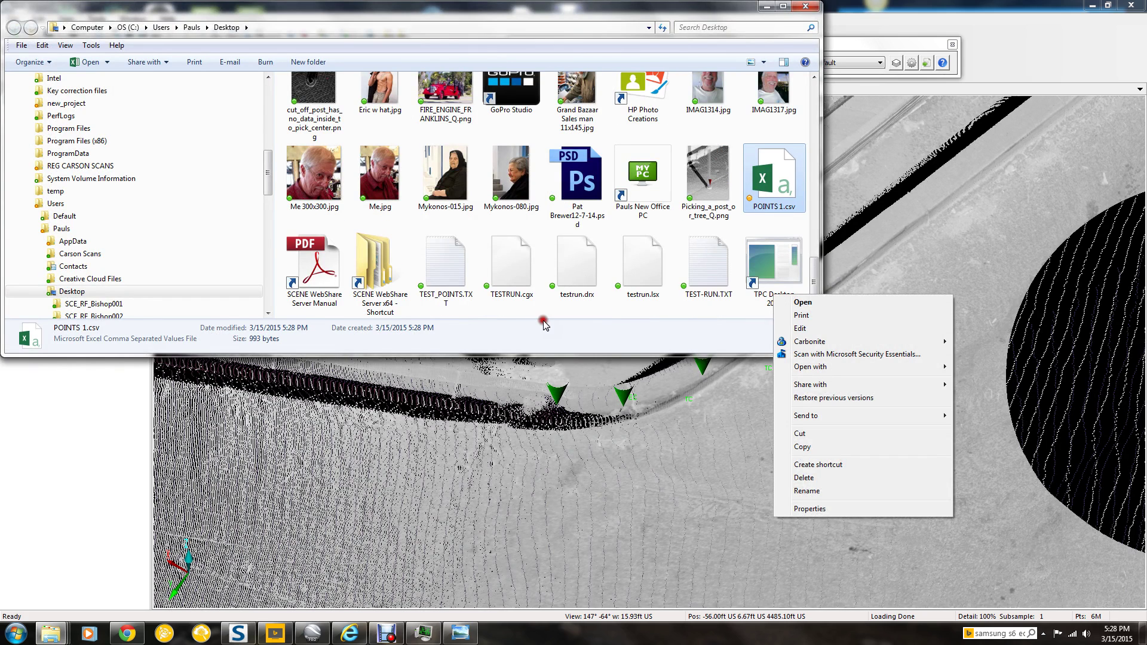
click(770, 230)
right_click(771, 192)
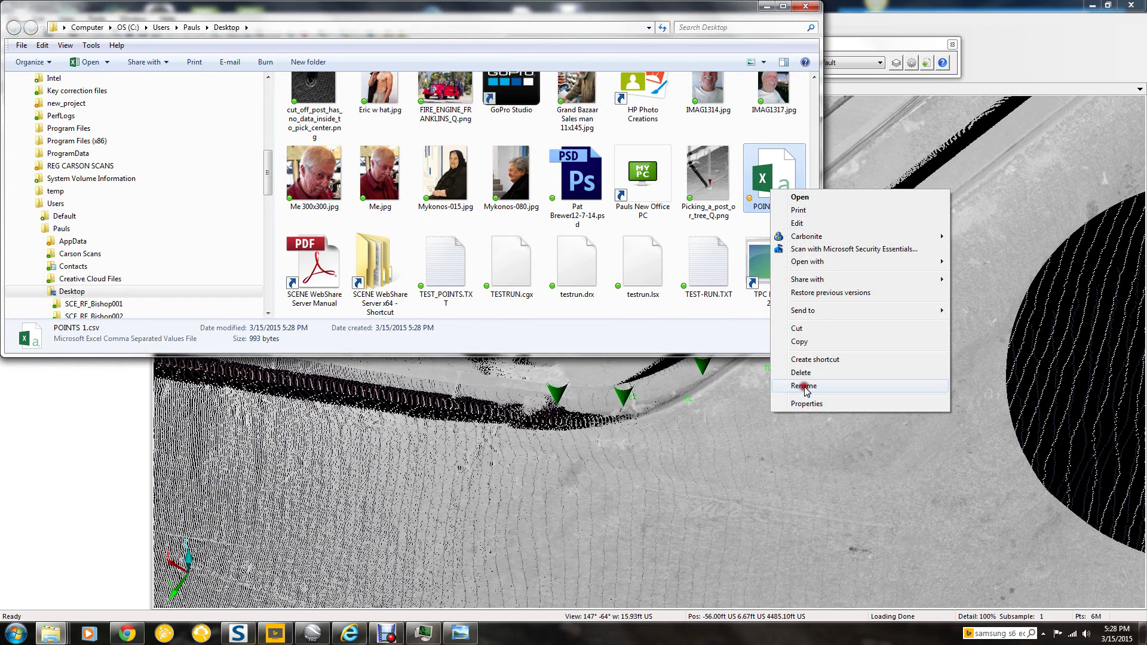
click(804, 386)
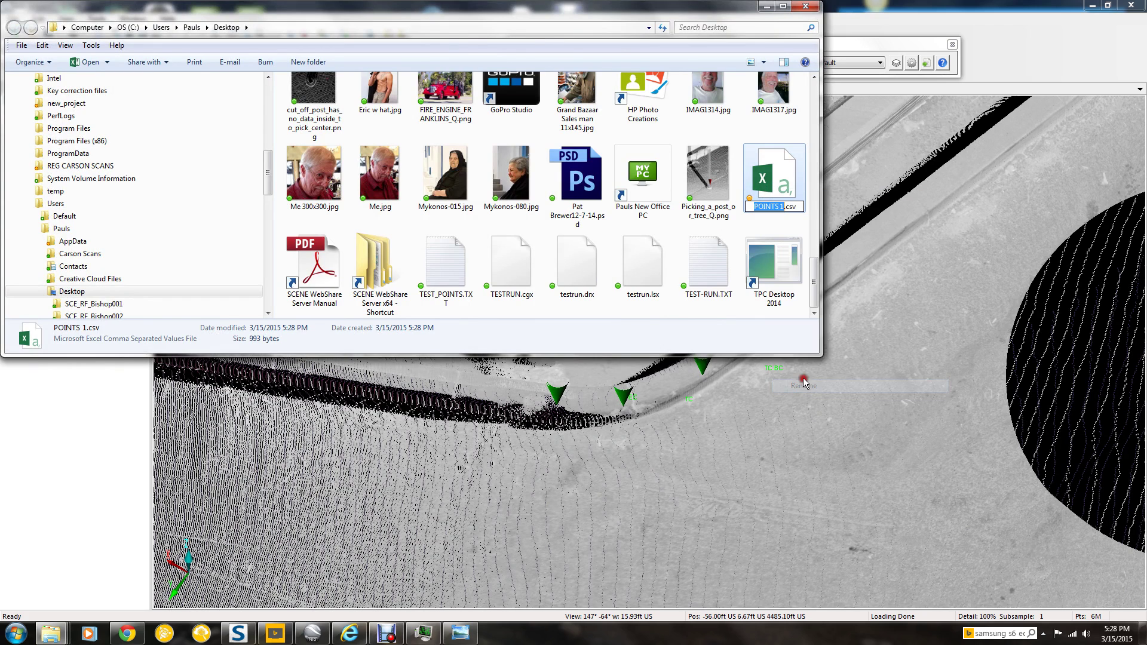
double_click(786, 207)
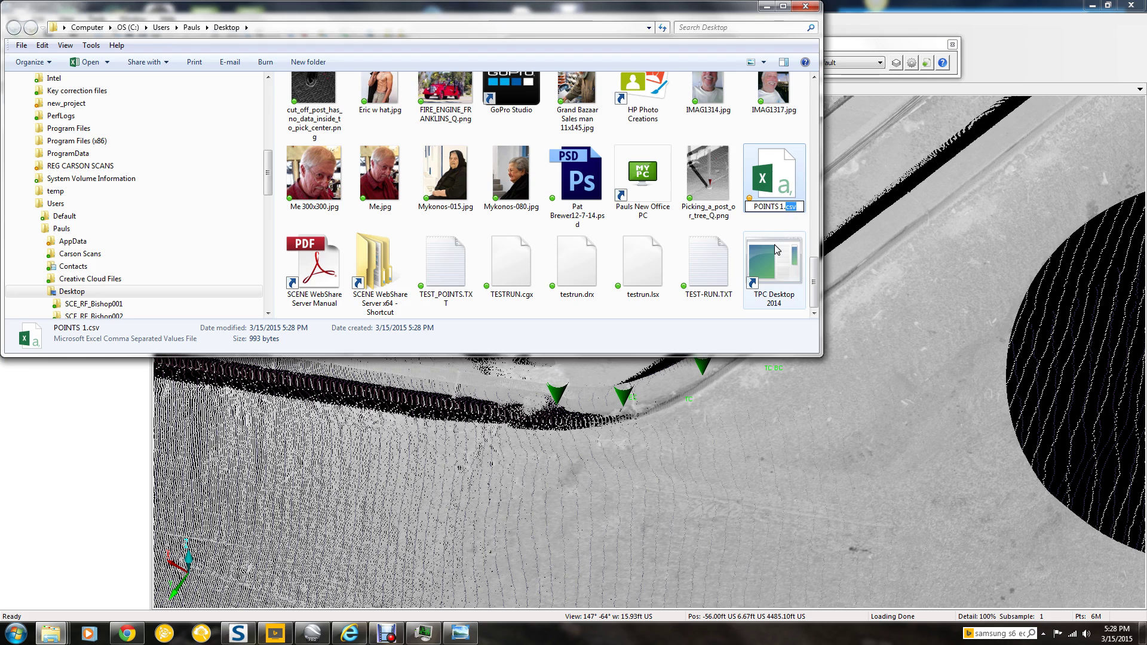
text(TXT)
key(Return)
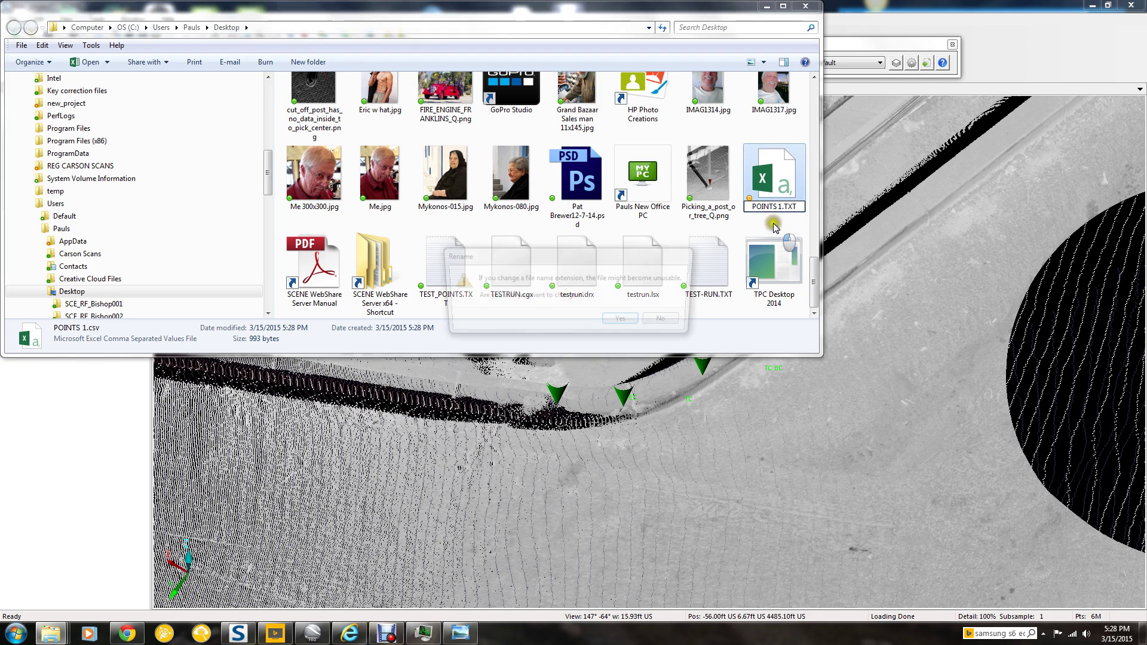
click(621, 324)
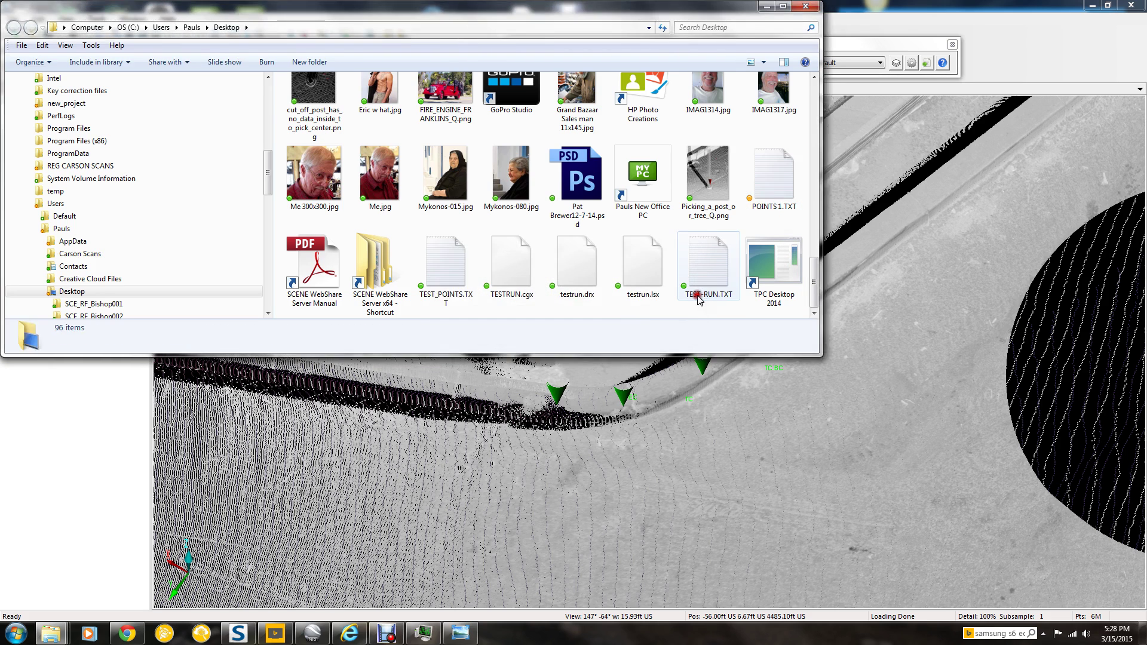